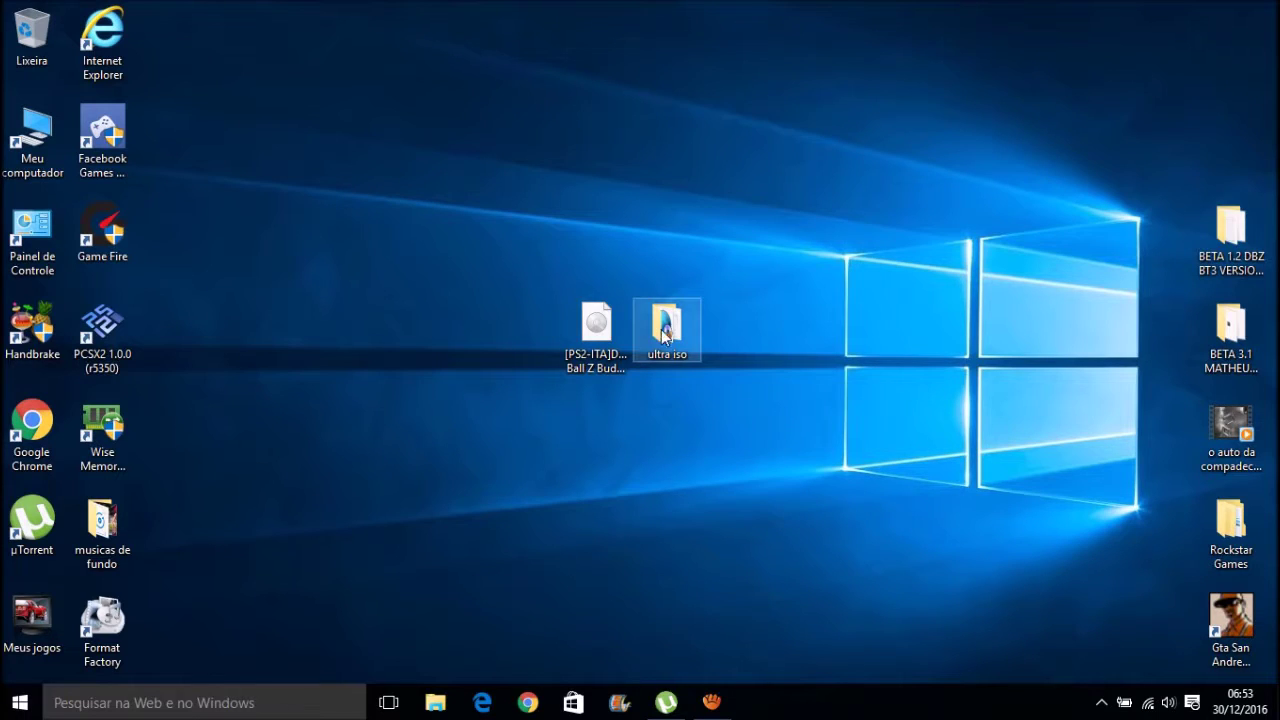
drag(747, 581, 552, 182)
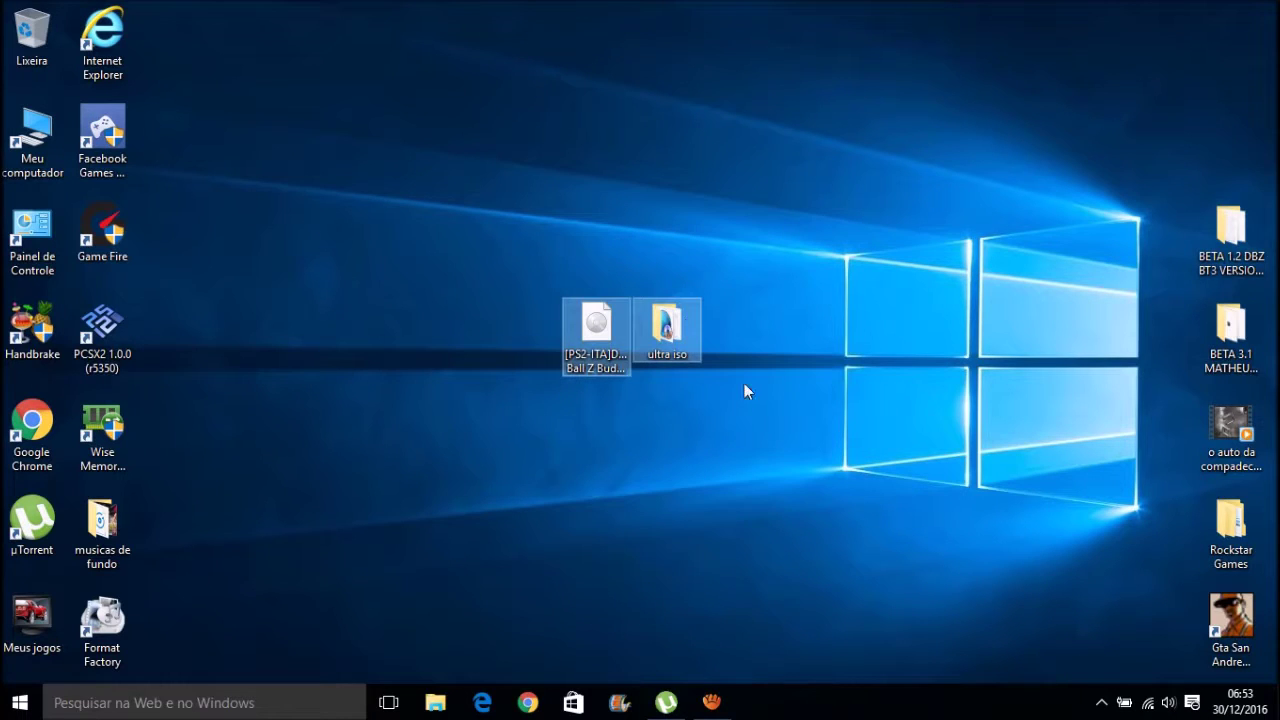
drag(781, 441, 532, 120)
drag(718, 466, 489, 134)
drag(720, 493, 556, 196)
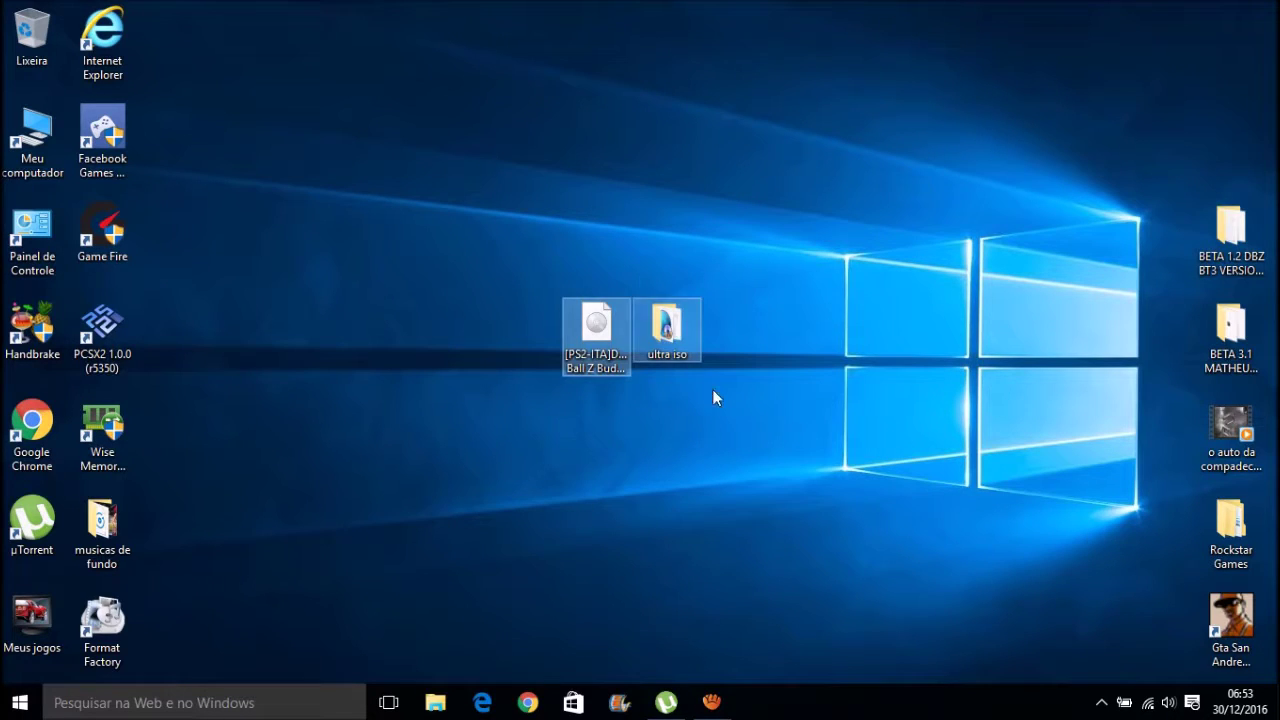
click(591, 155)
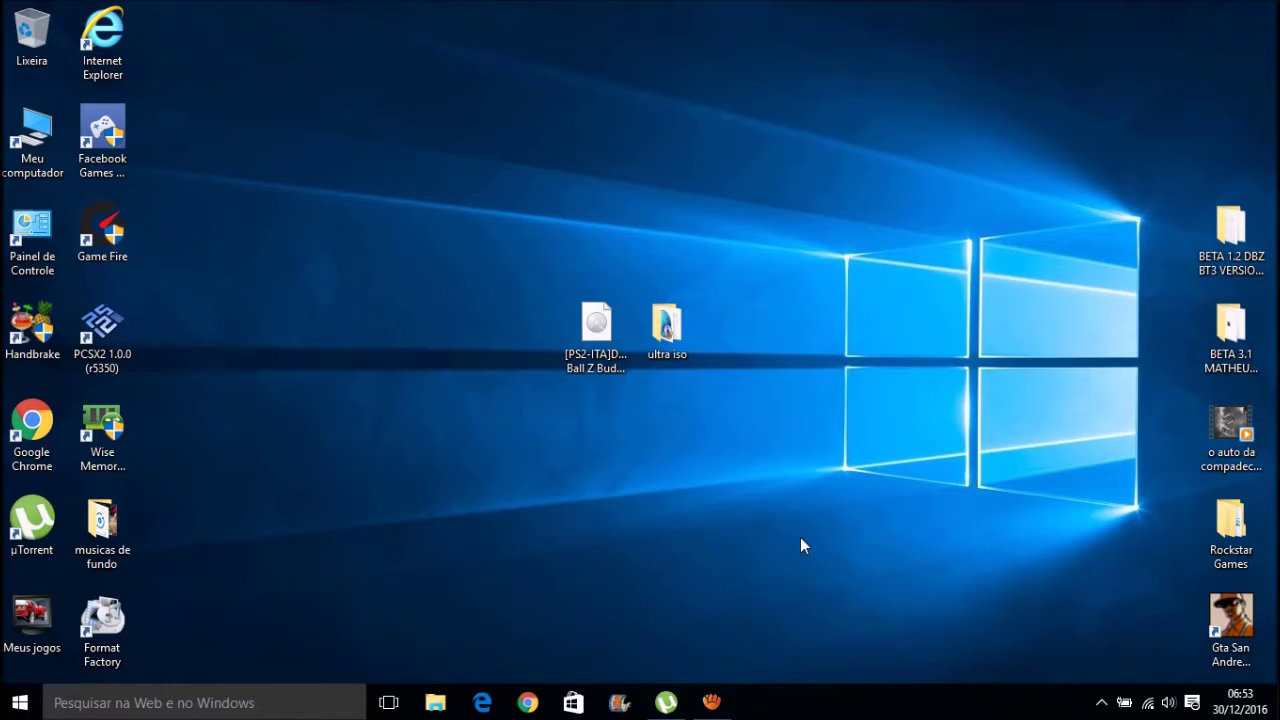
drag(800, 545, 640, 232)
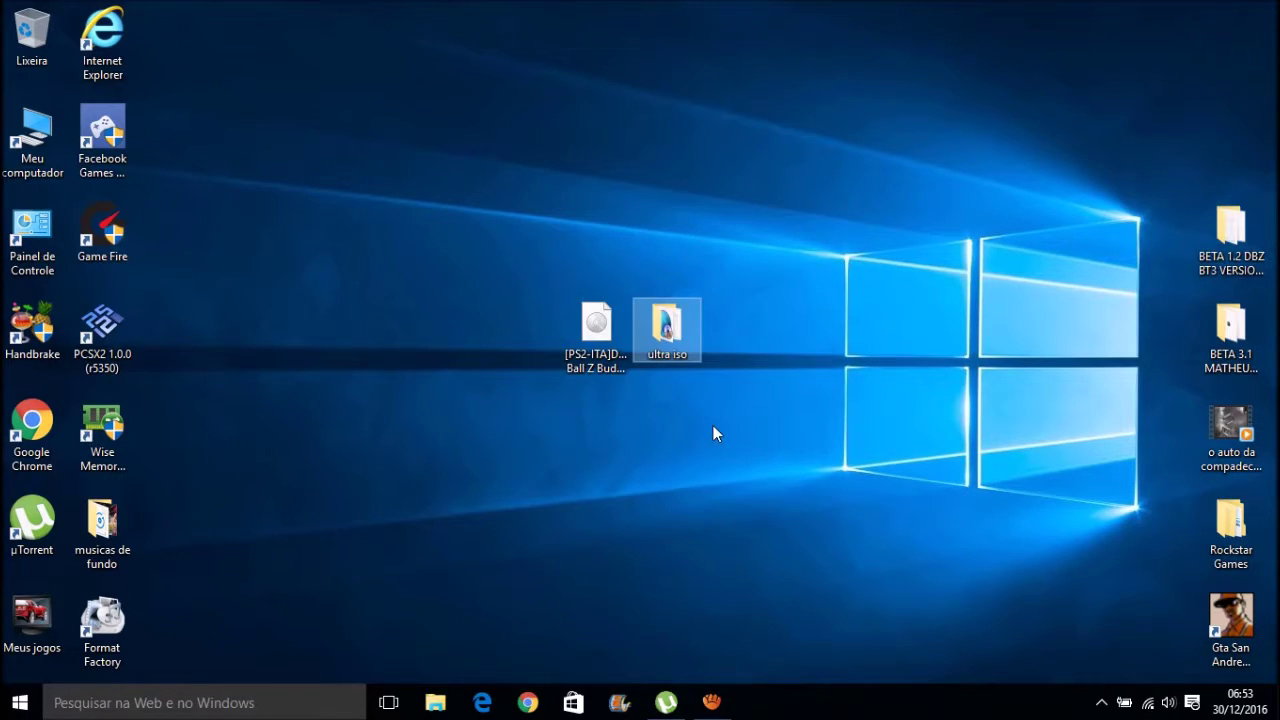
drag(713, 426, 579, 203)
drag(476, 80, 833, 583)
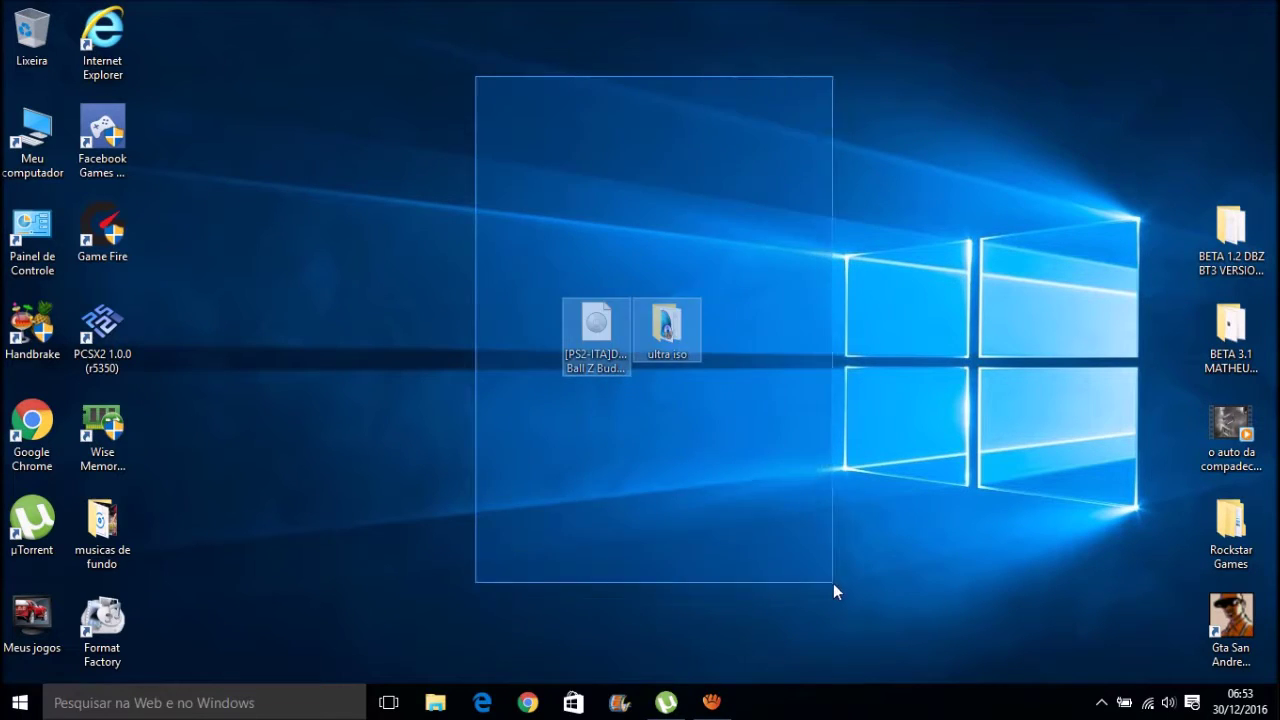
click(504, 74)
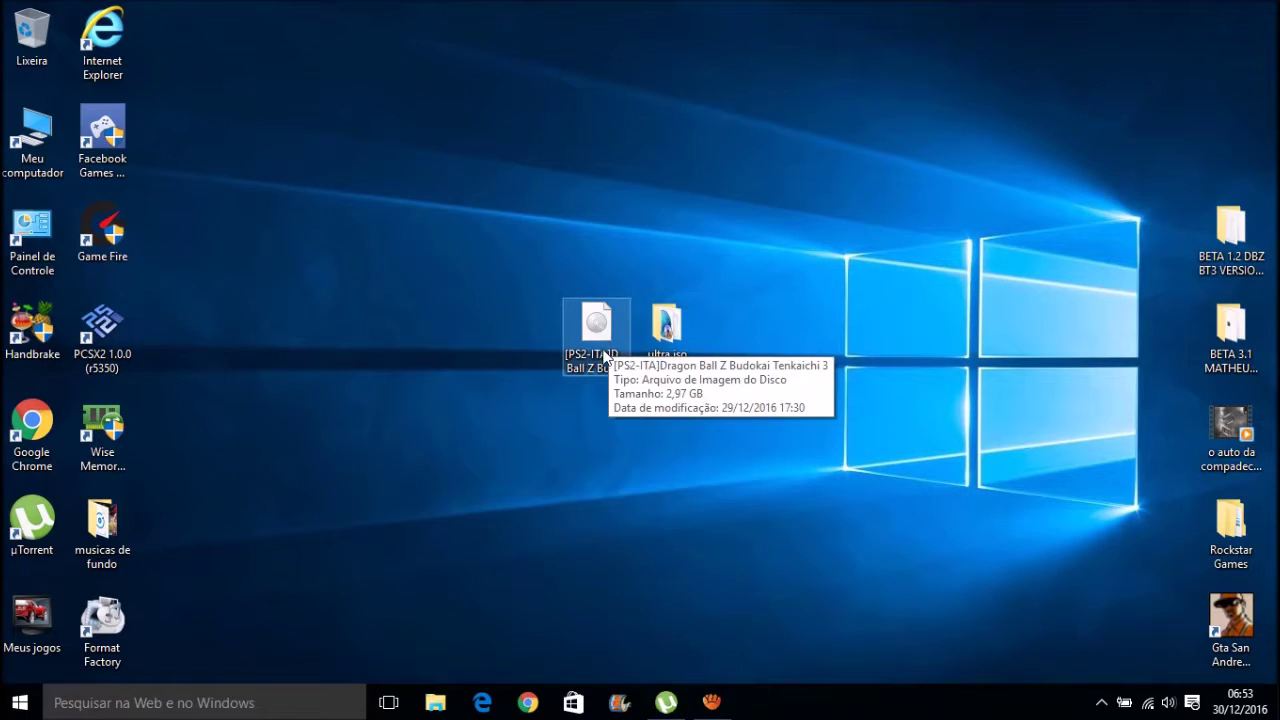
drag(565, 425, 700, 322)
click(689, 325)
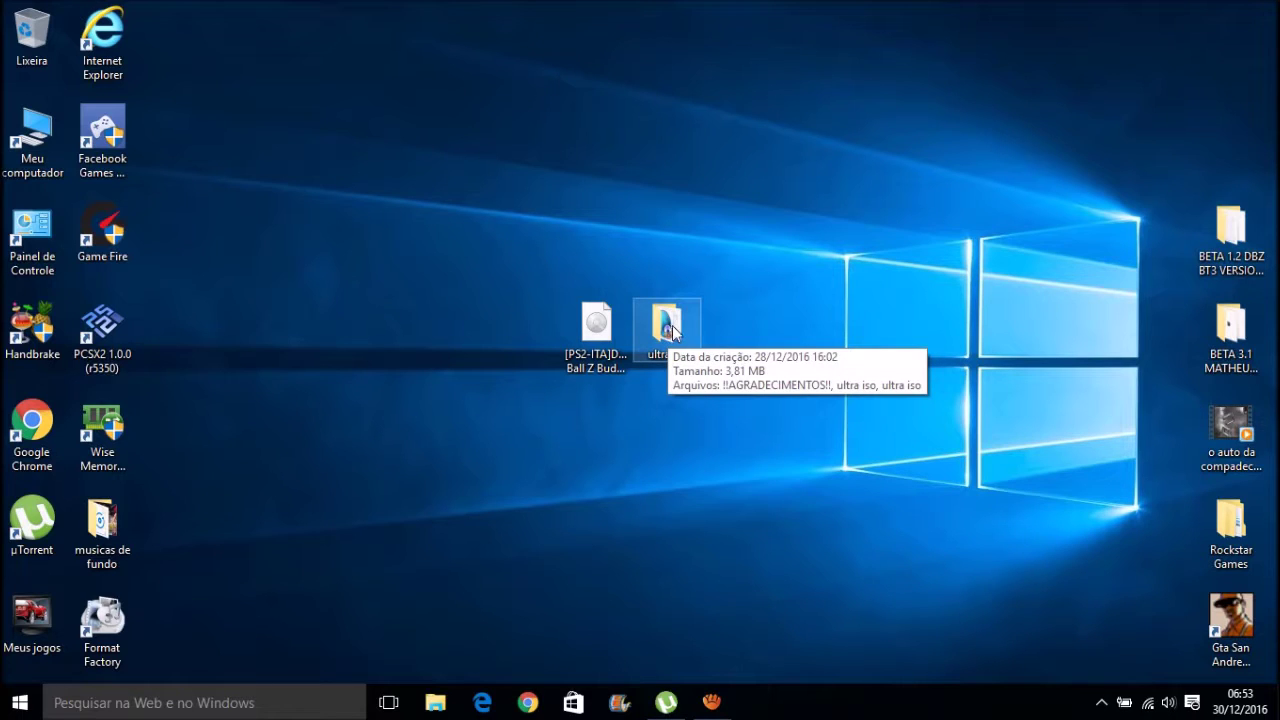
right_click(768, 433)
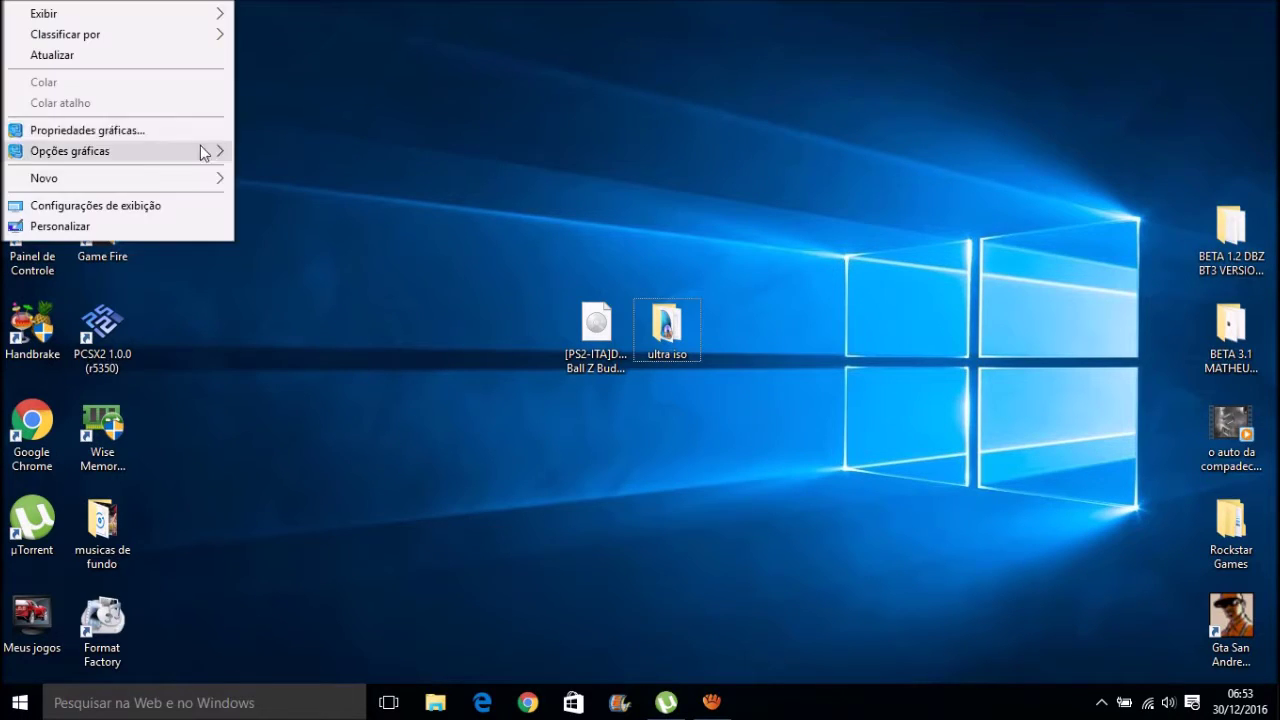
click(141, 62)
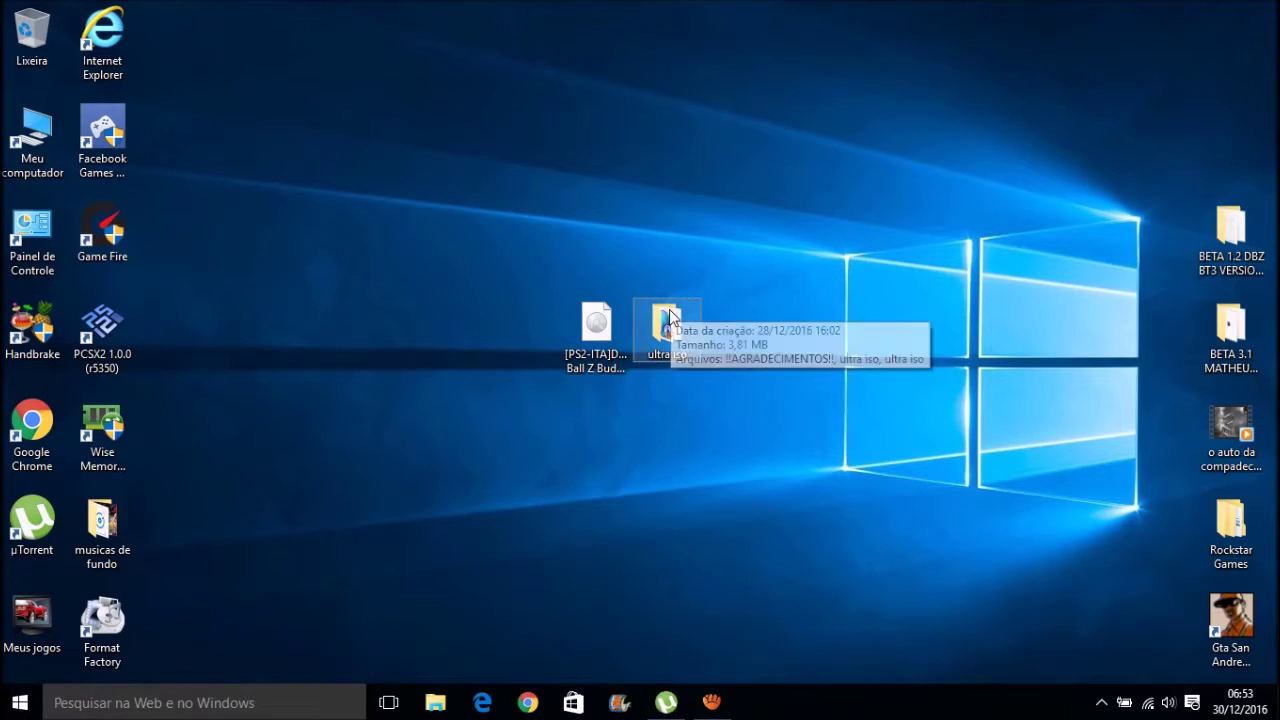
Open the ultra iso folder on the desktop and run the UltraISO setup application as administrator.
right_click(670, 316)
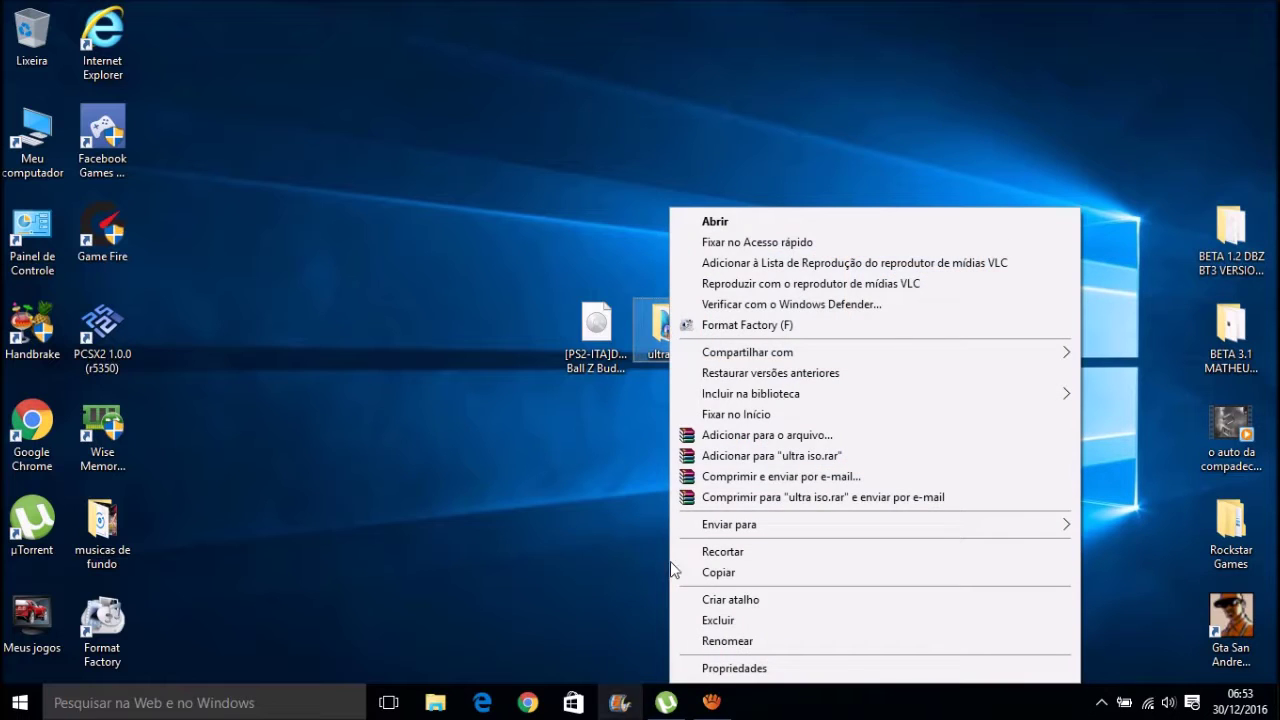
click(707, 223)
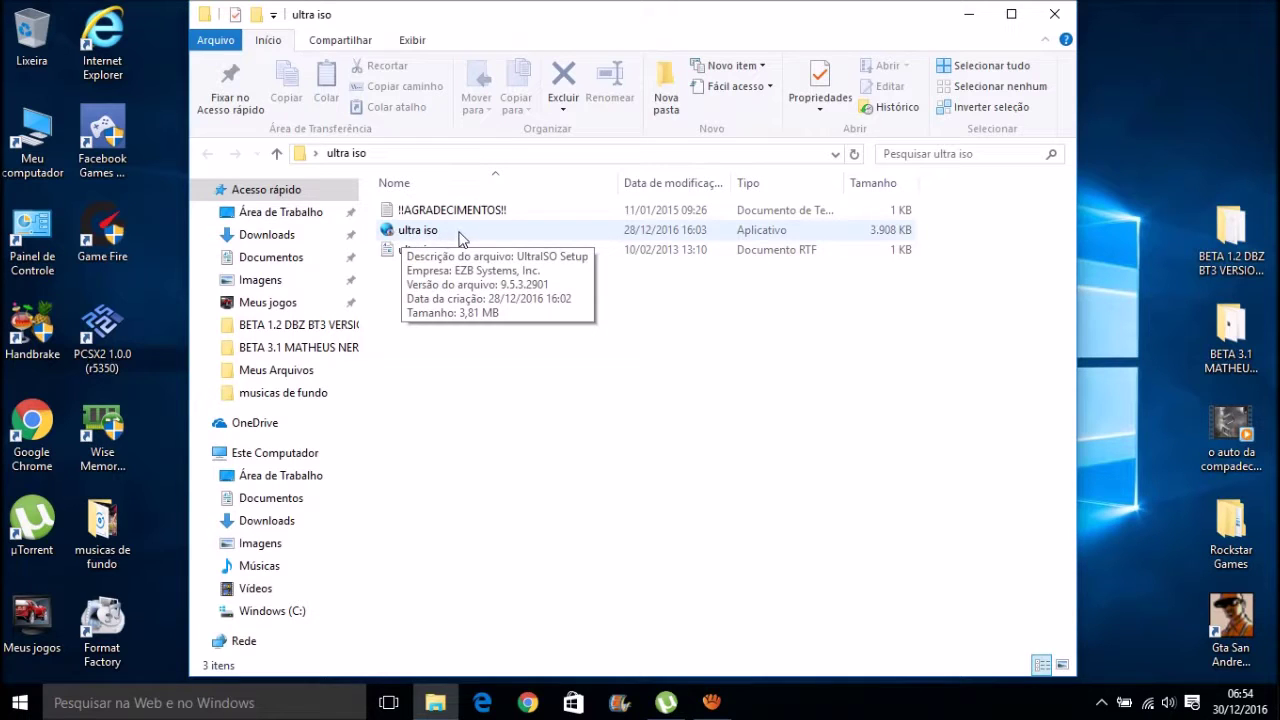
click(462, 238)
right_click(462, 238)
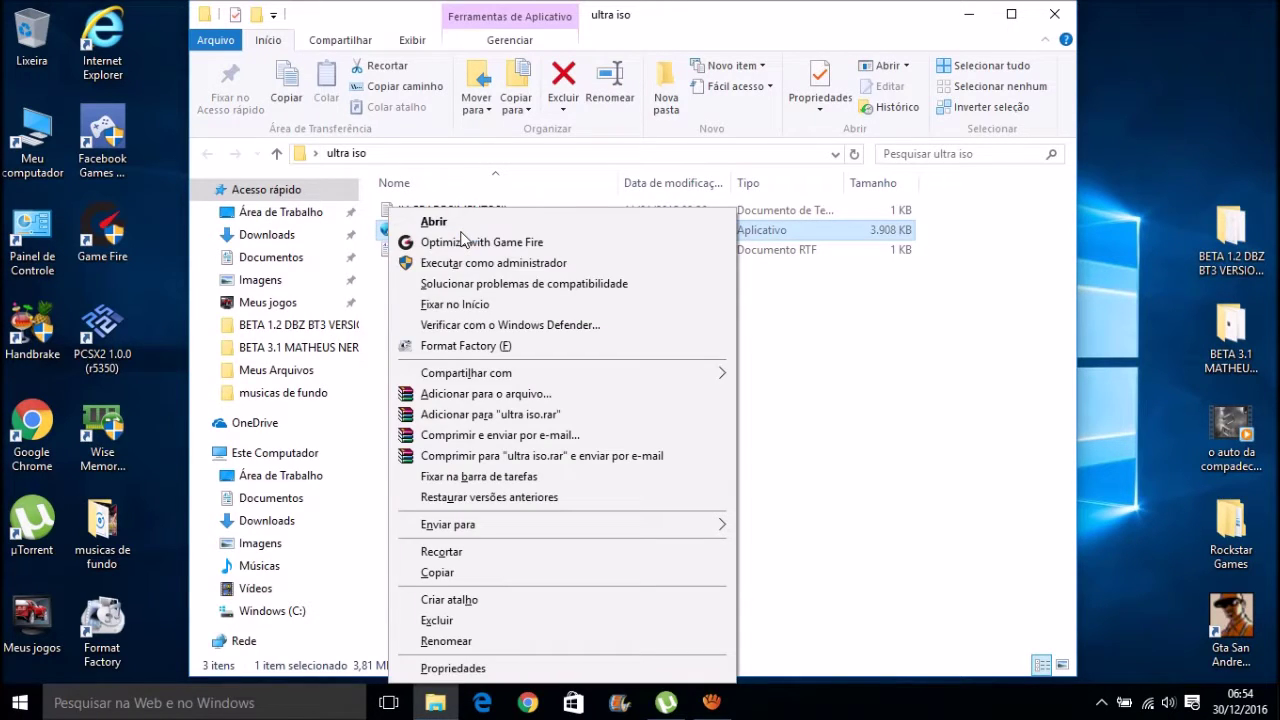
click(459, 263)
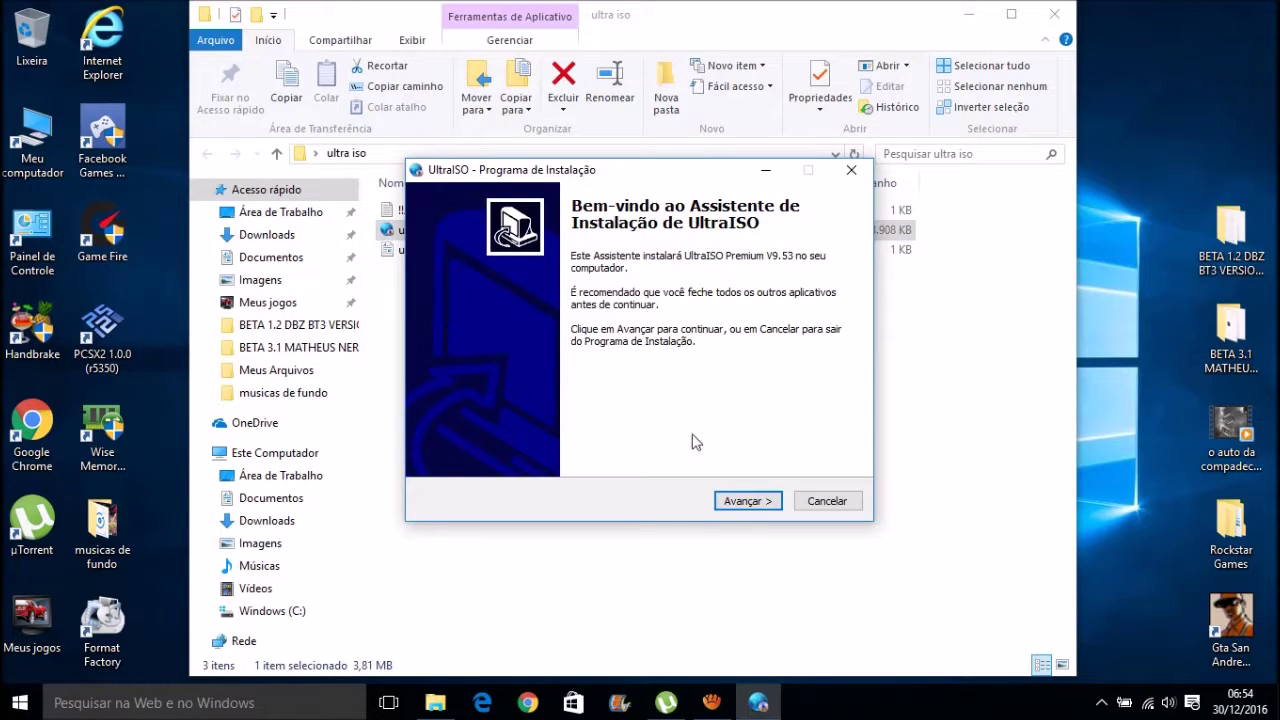
Accept the licence agreement and advance the UltraISO setup to the additional tasks page with the default settings.
click(745, 501)
click(547, 446)
click(758, 504)
click(759, 507)
click(762, 508)
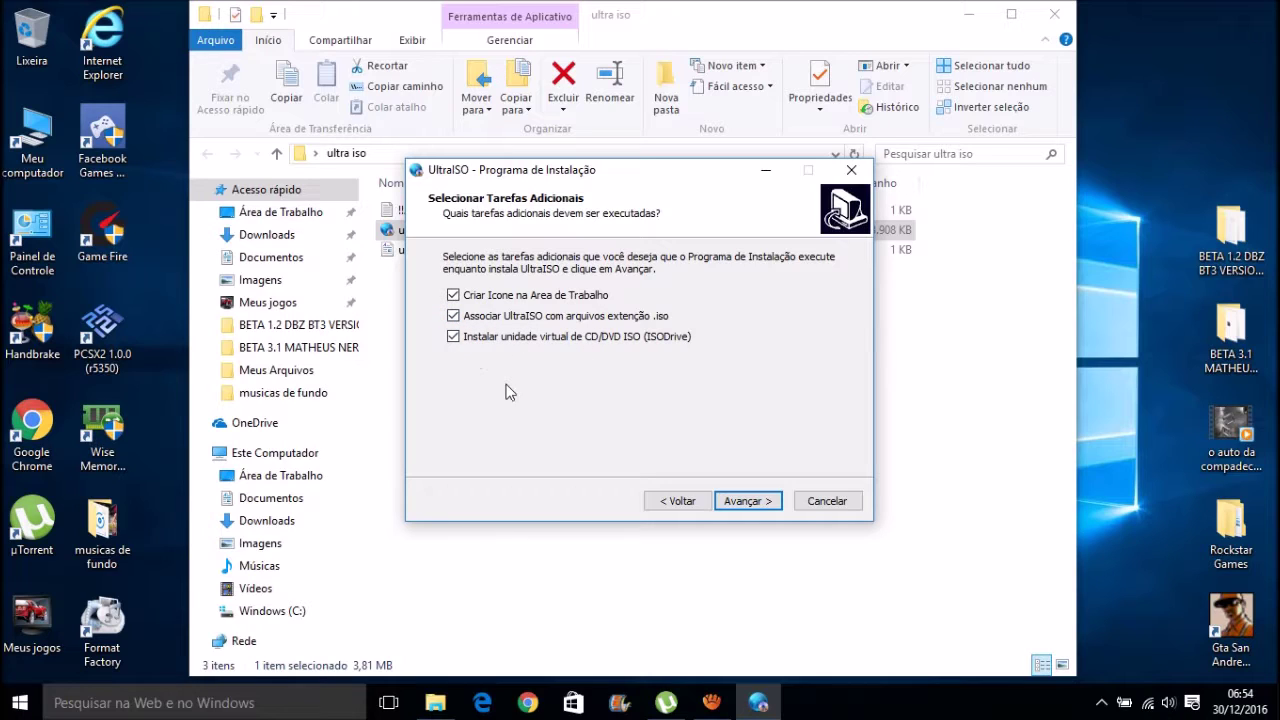
Install UltraISO without the .iso file association, finish setup with UltraISO set to start, and close the installer folder.
click(453, 316)
click(747, 503)
click(747, 502)
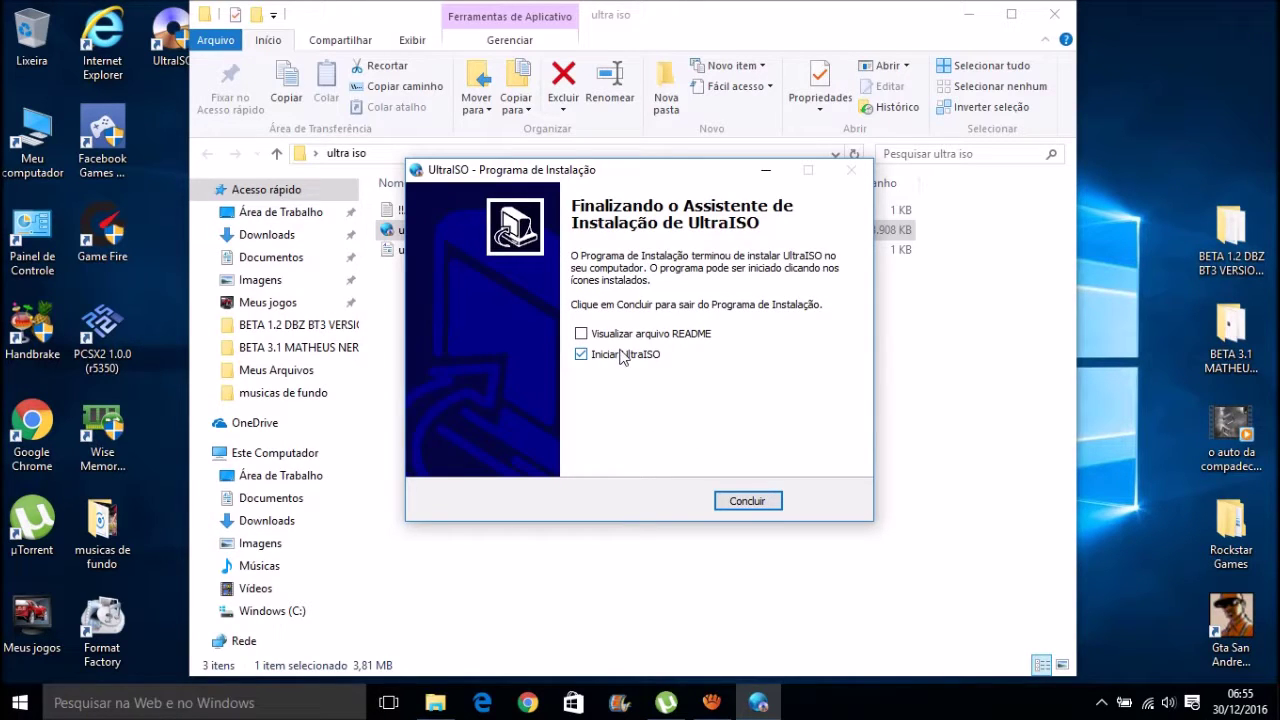
click(761, 503)
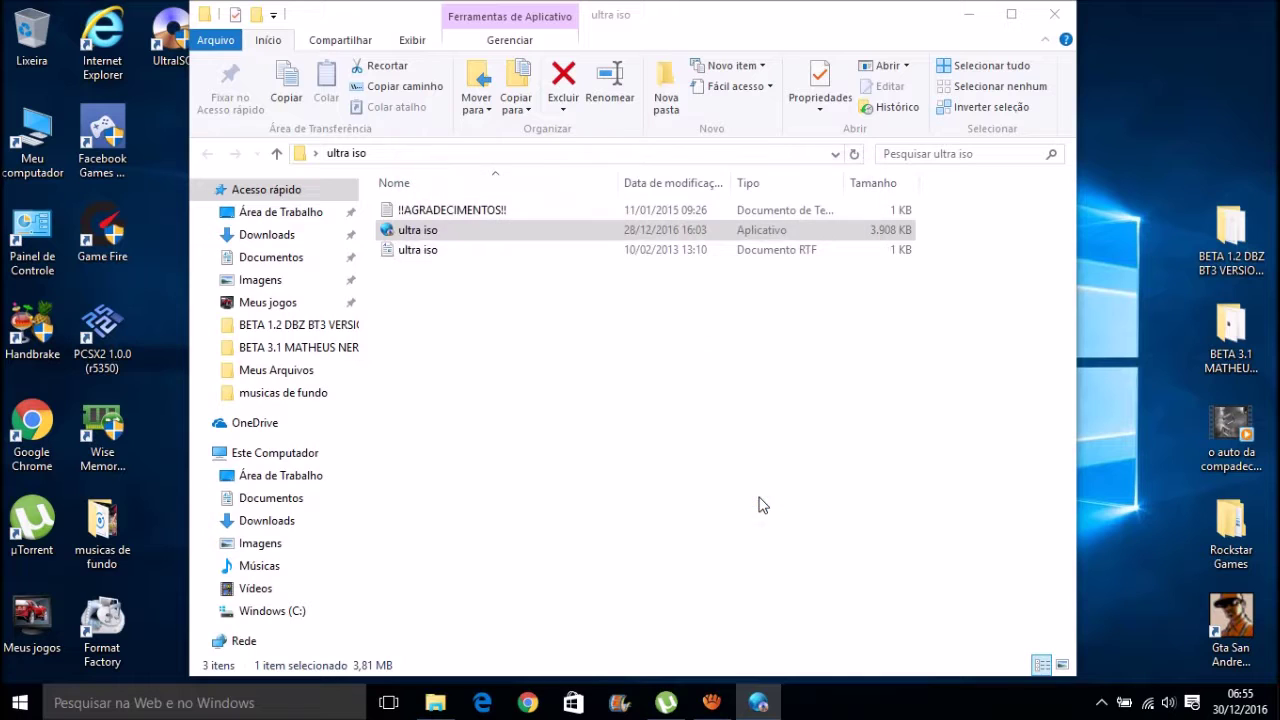
click(1054, 14)
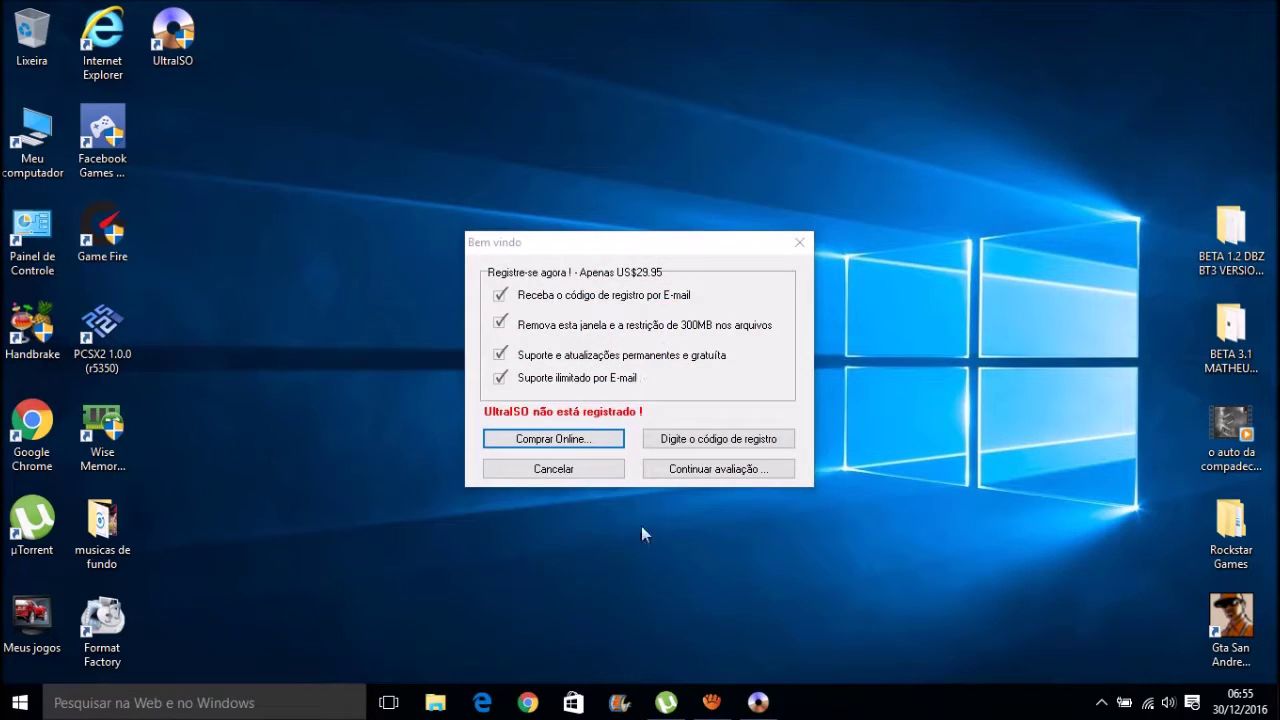
Move the UltraISO welcome dialog aside and open the ultra iso RTF document from the desktop's ultra iso folder.
drag(548, 248, 252, 66)
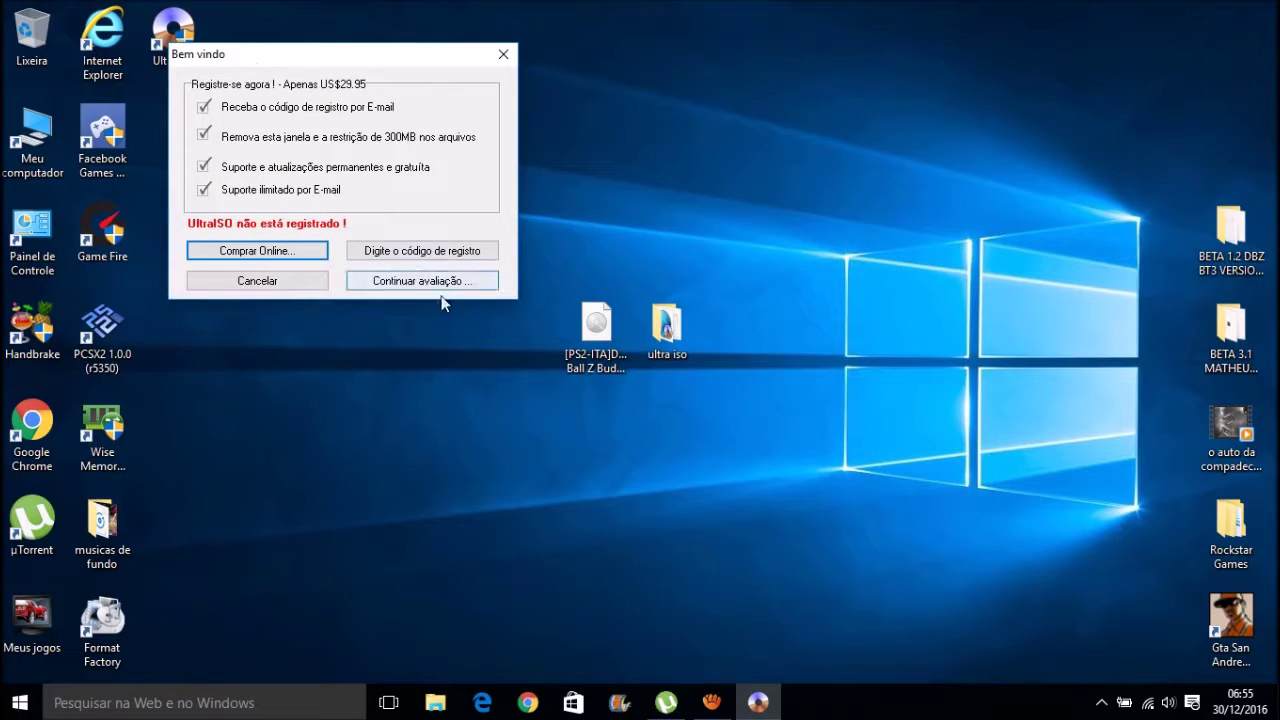
click(602, 414)
double_click(667, 325)
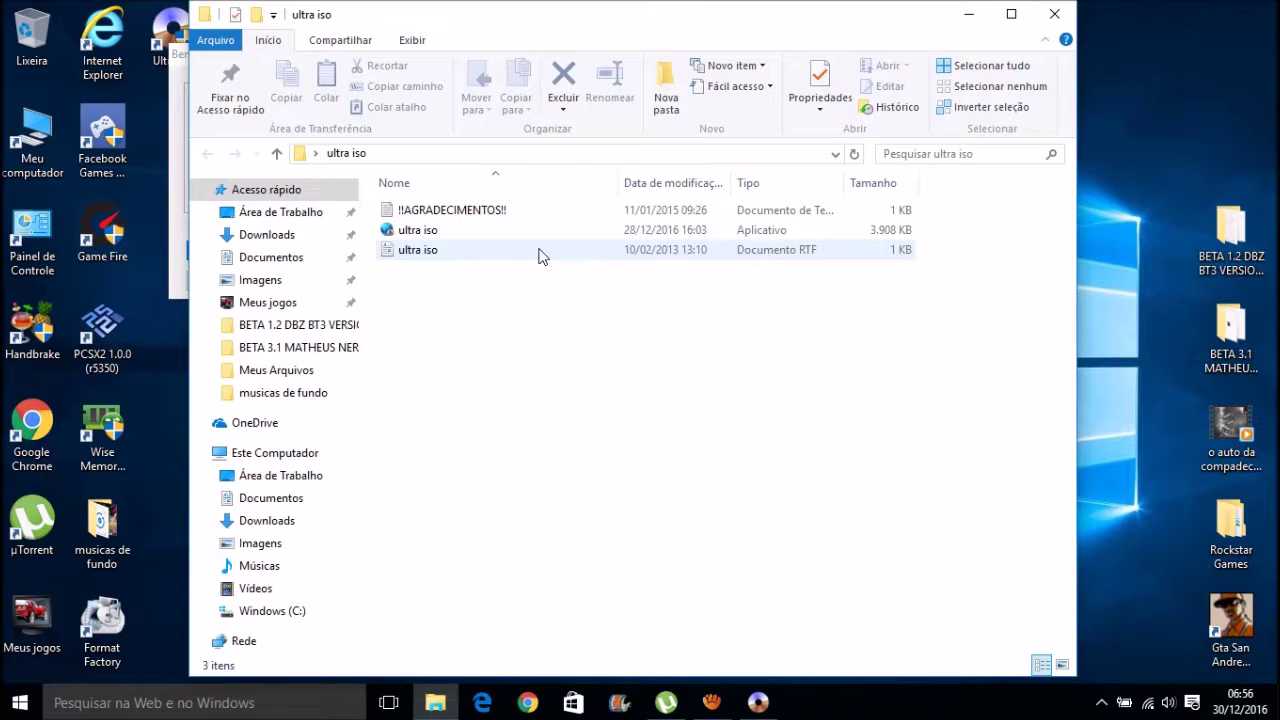
click(493, 253)
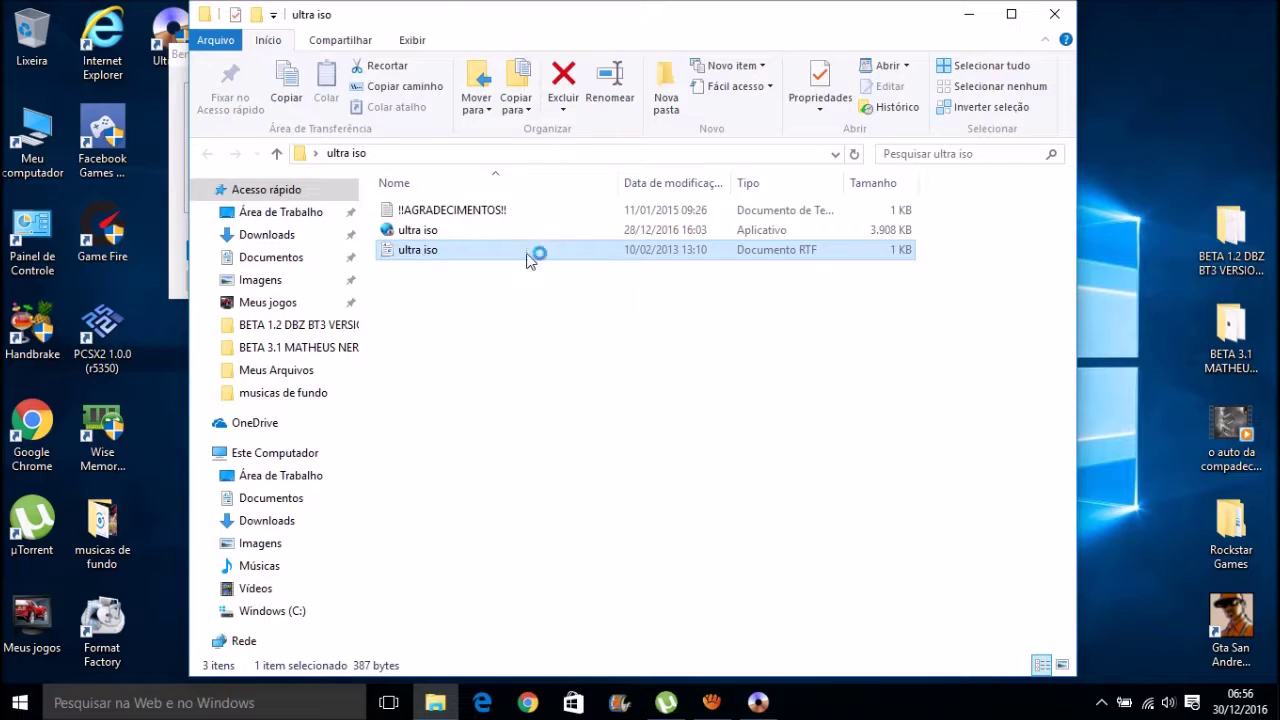
double_click(598, 252)
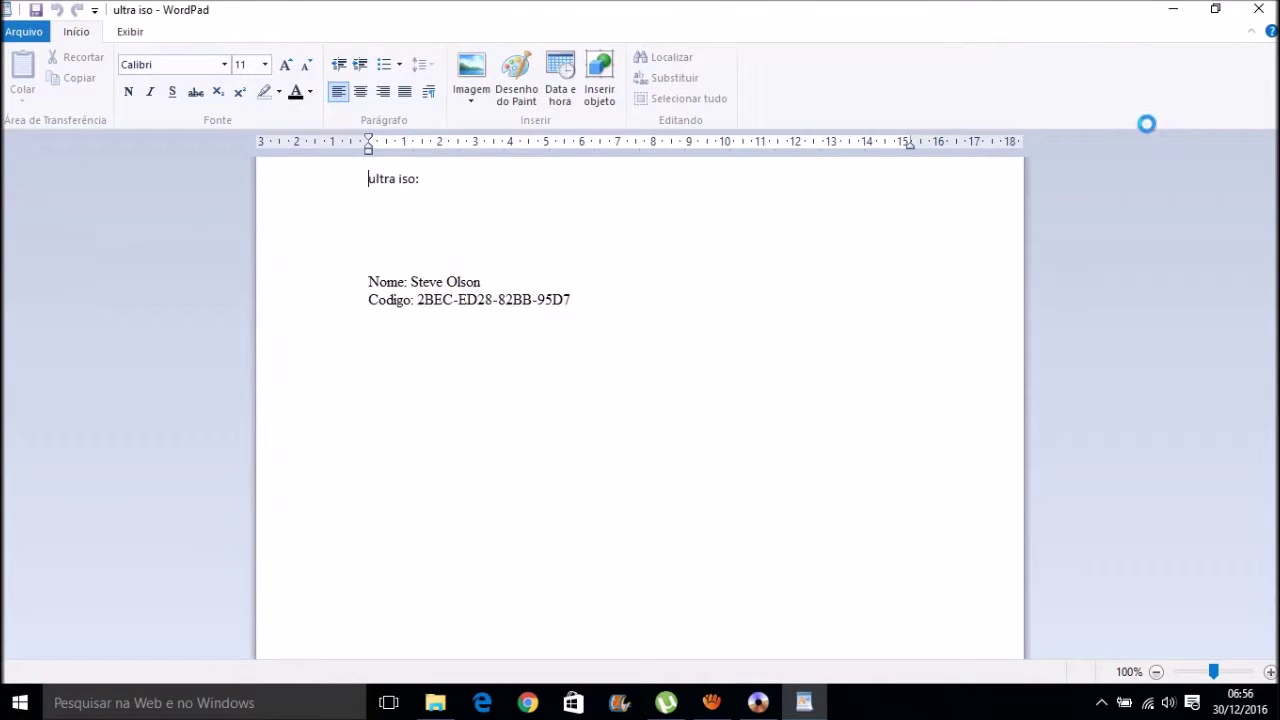
Copy the registration name from the Nome line of the document.
click(489, 282)
mouse_move(412, 279)
mouse_down()
mouse_move(460, 280)
mouse_move(433, 278)
mouse_up()
click(494, 281)
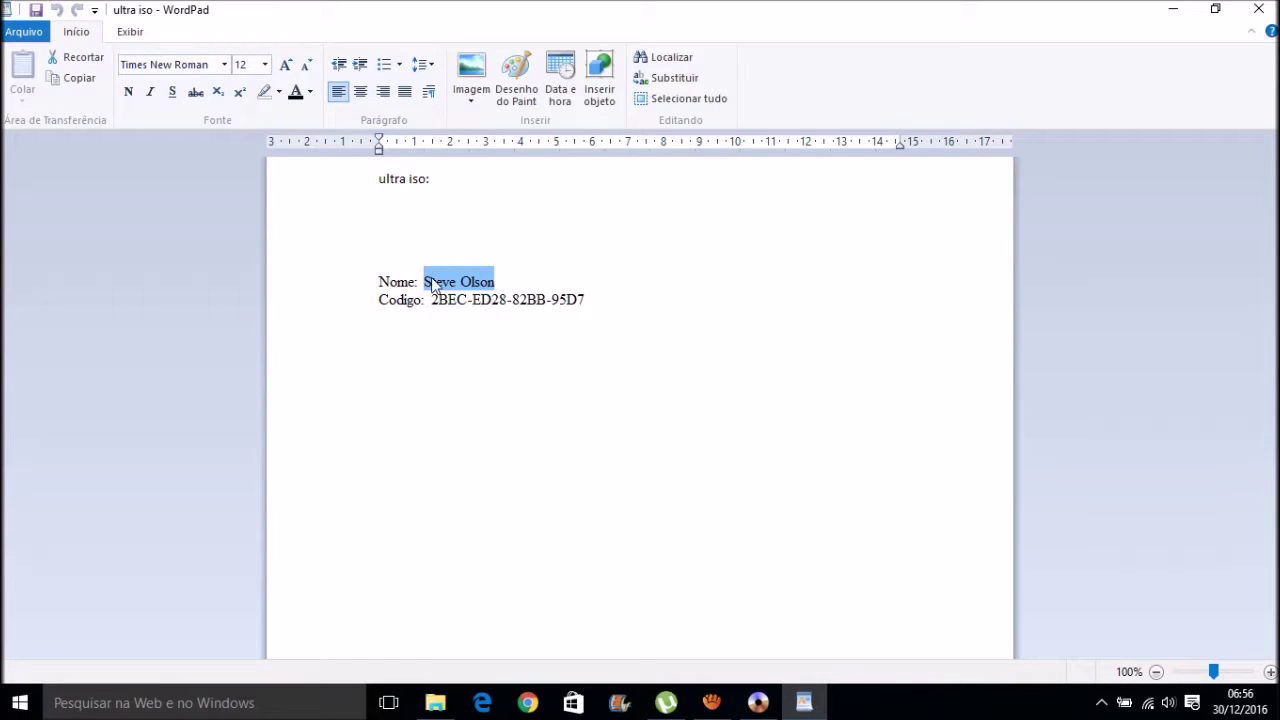
right_click(485, 280)
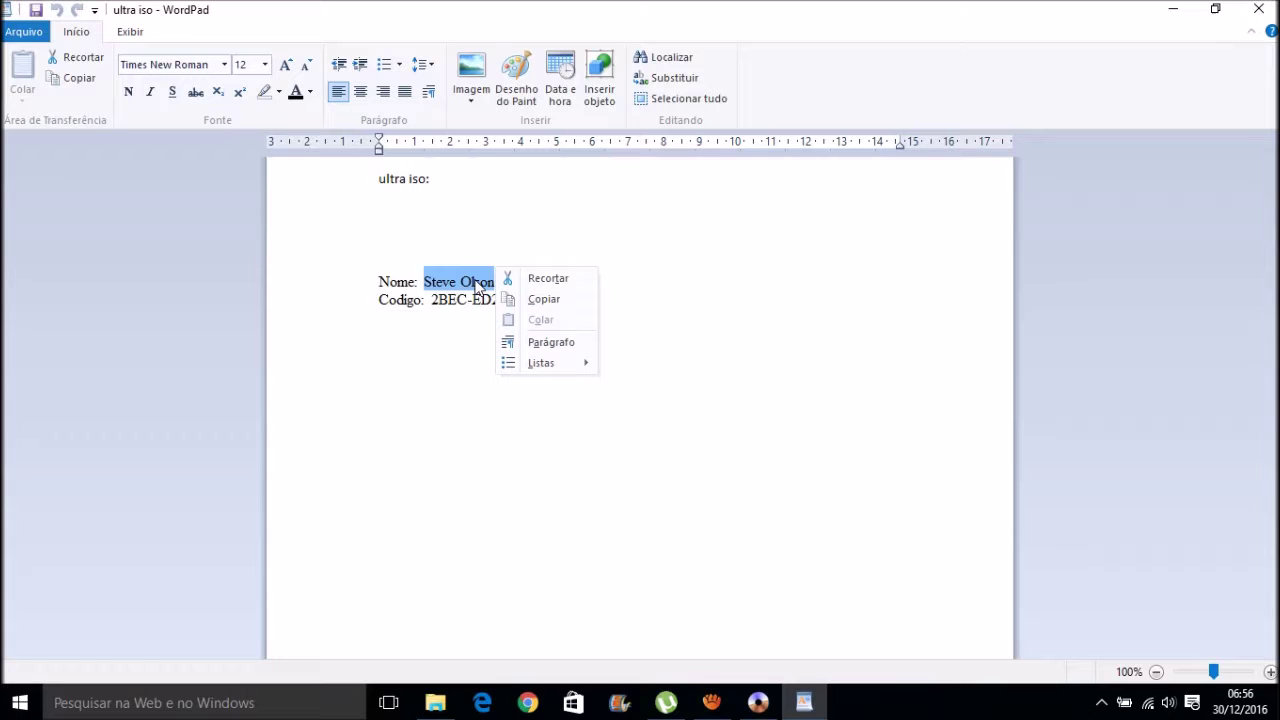
click(533, 301)
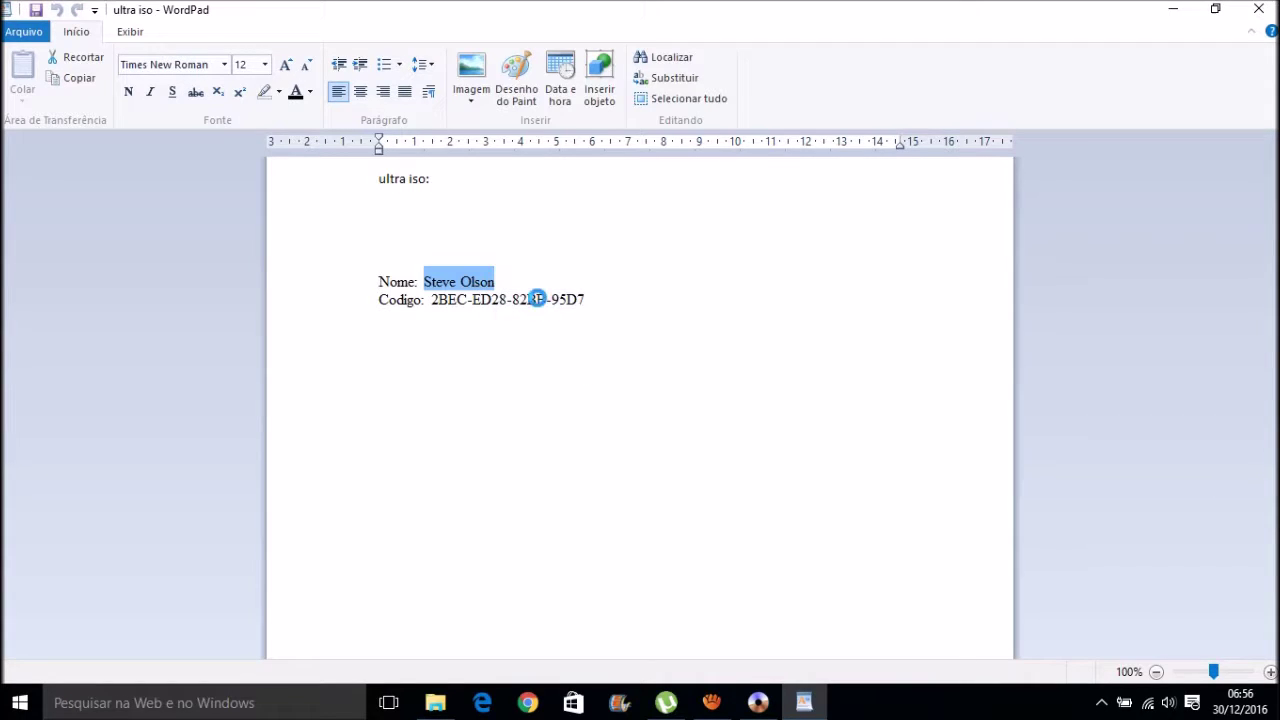
Switch to the UltraISO welcome dialog, open the registration form and paste the copied name into the Nome field.
click(757, 703)
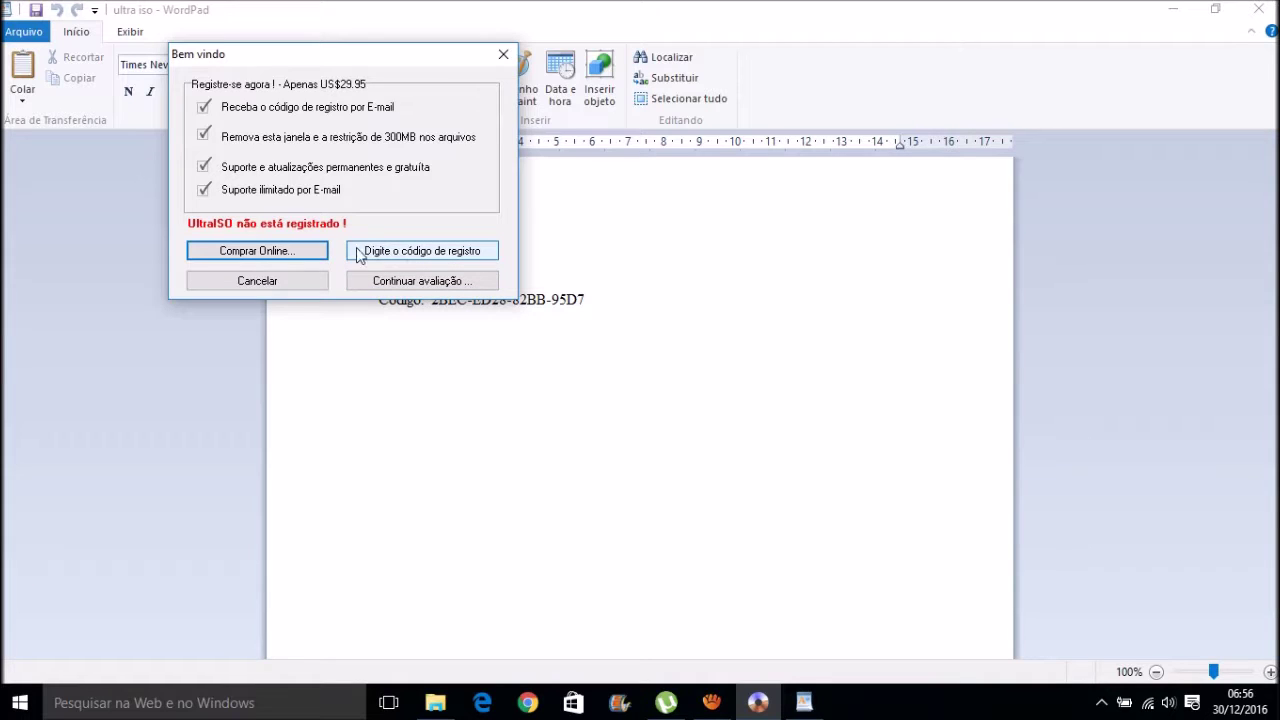
click(466, 251)
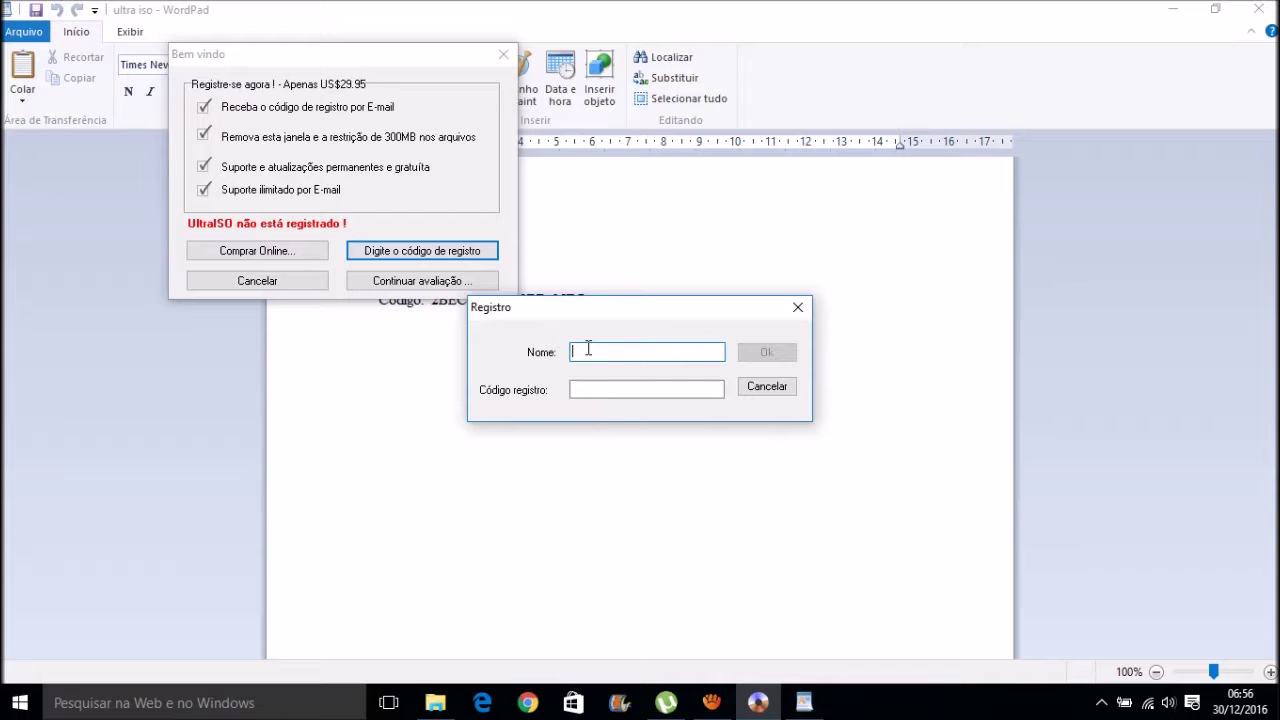
right_click(600, 360)
click(688, 436)
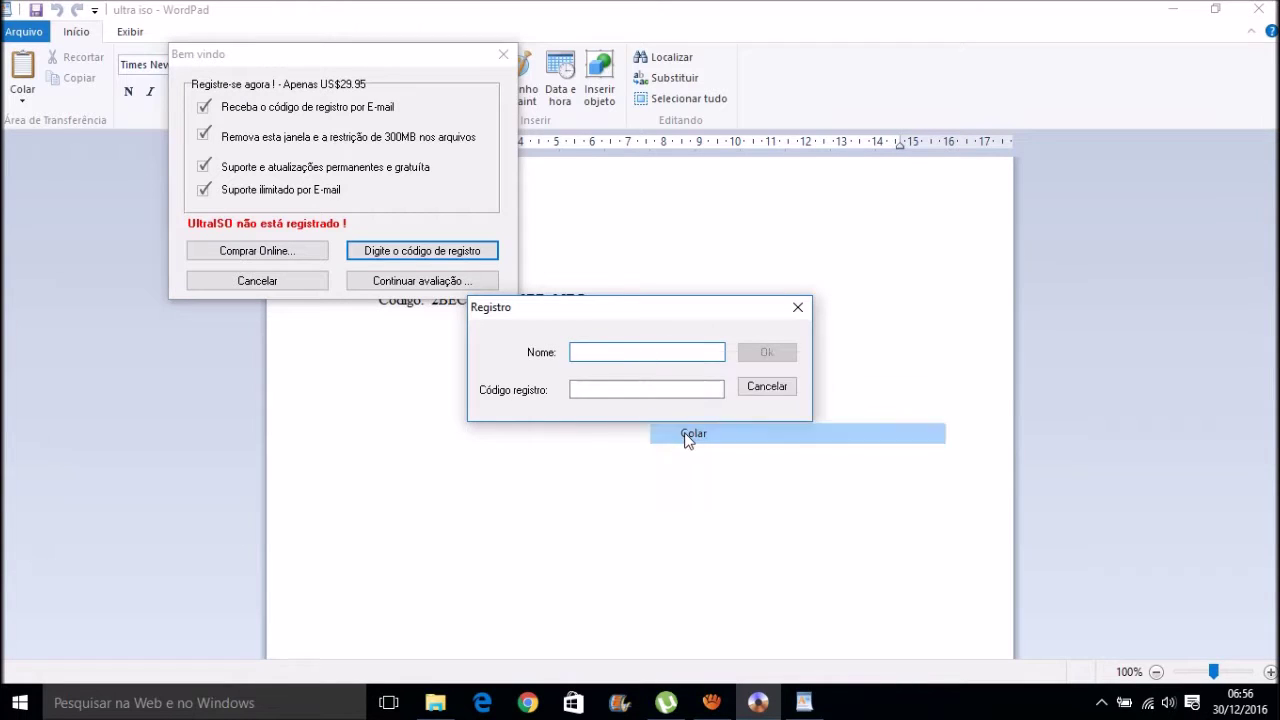
Return to the WordPad document and copy the registration code from the Codigo line.
click(626, 262)
drag(594, 298, 442, 304)
key(ctrl+c)
key(shift+F10)
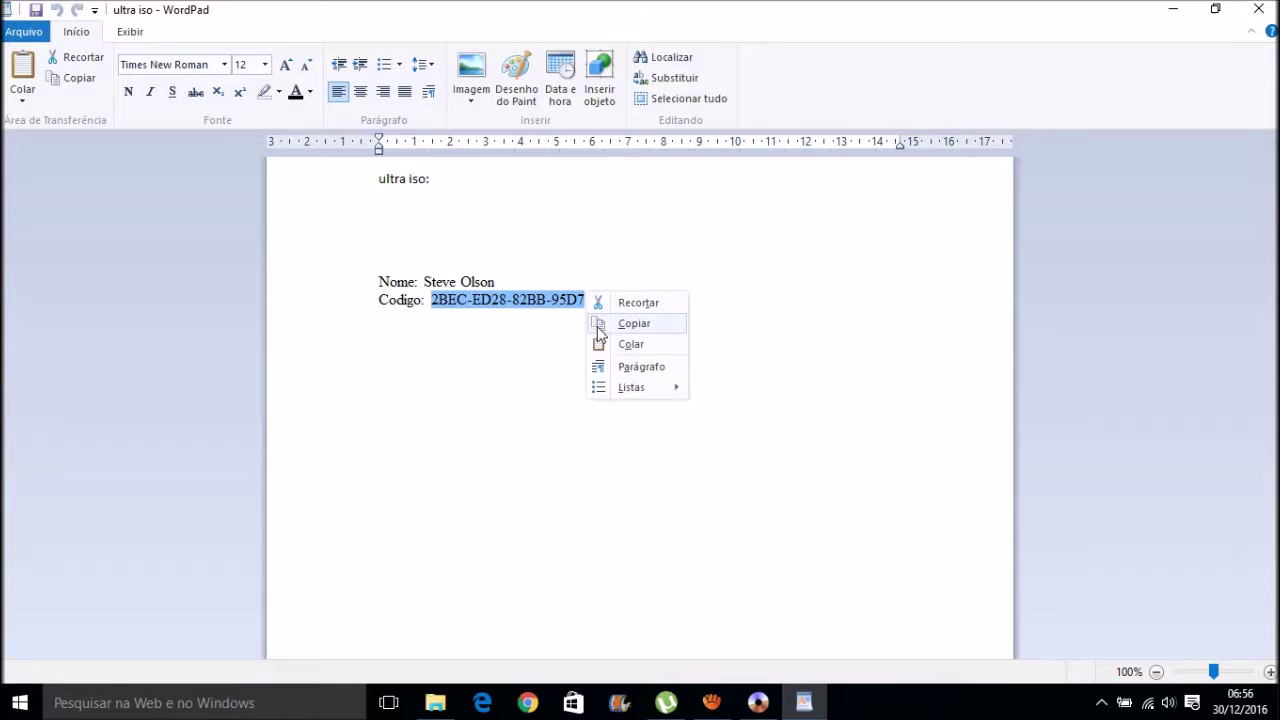
click(630, 323)
Paste the registration code into UltraISO's Código registro field, submit the registration and dismiss the restart notice.
click(757, 700)
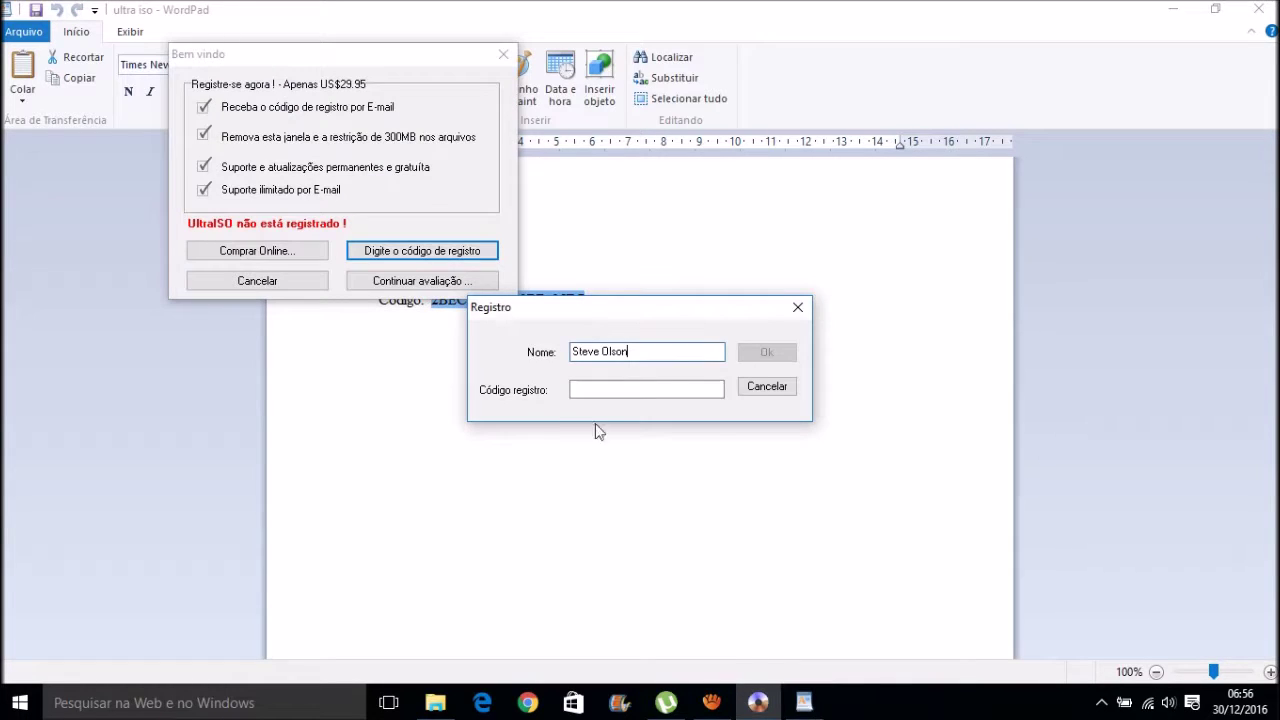
click(647, 388)
right_click(650, 390)
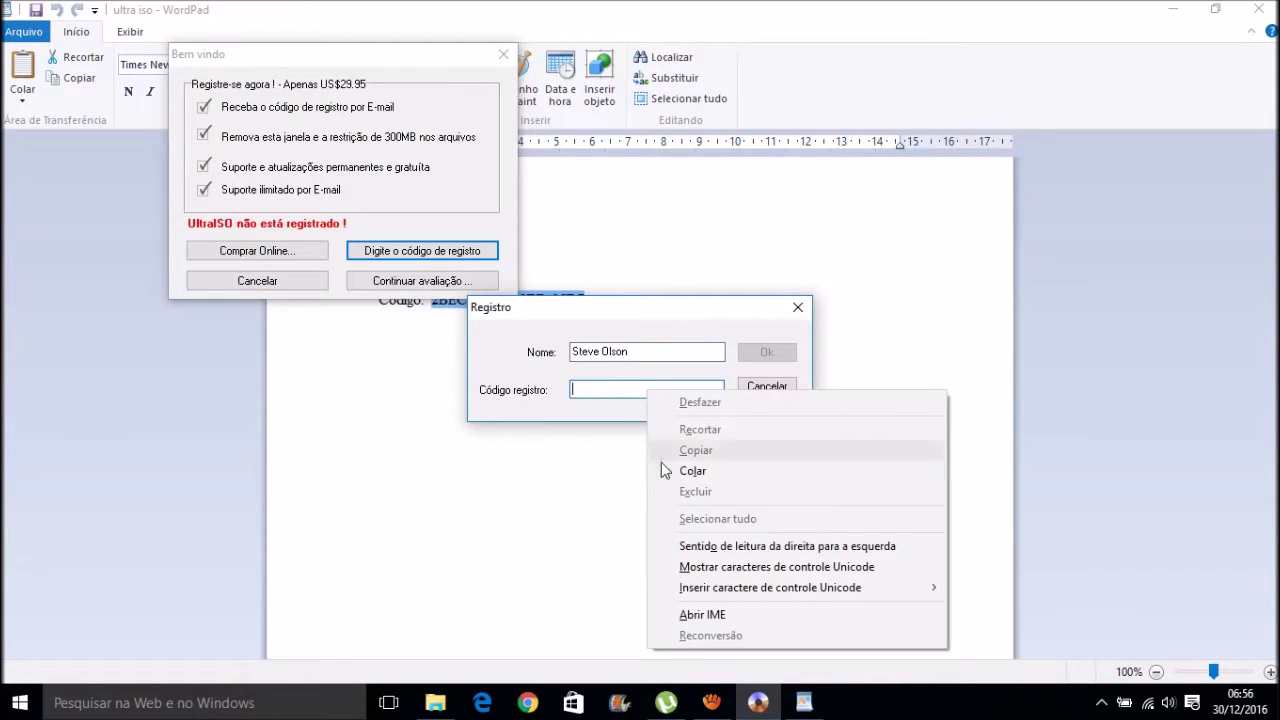
click(690, 471)
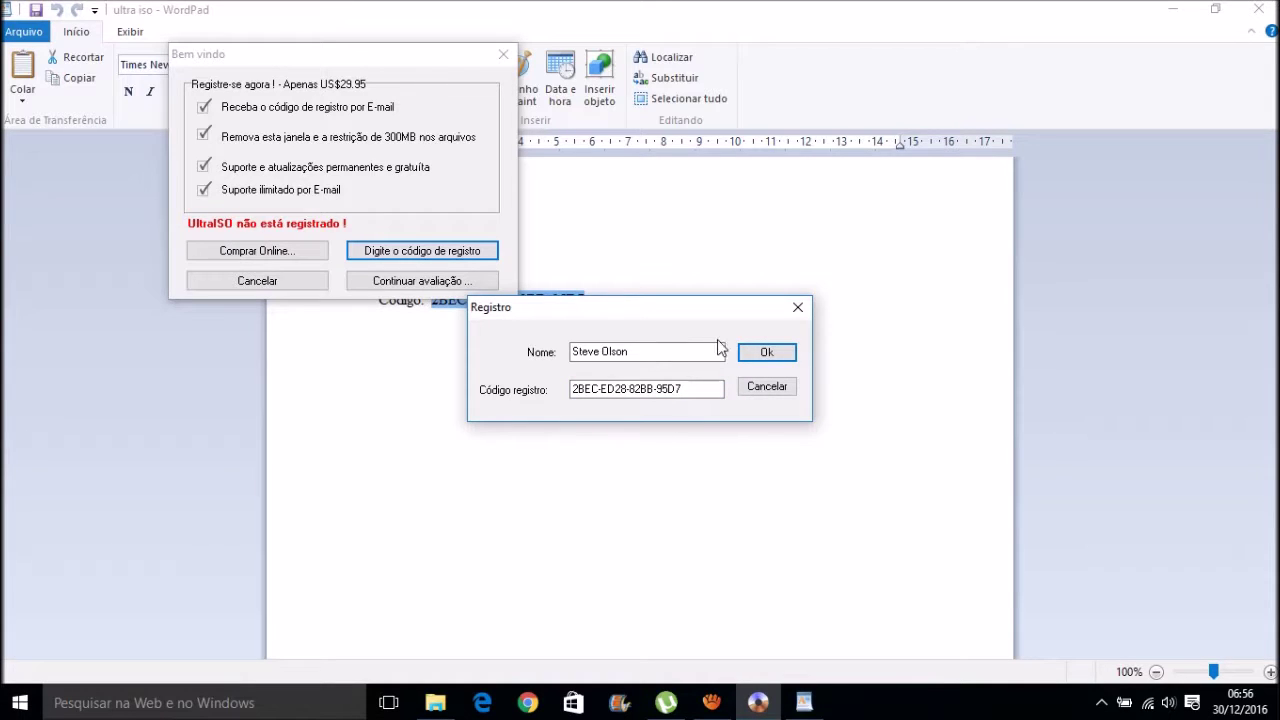
click(750, 352)
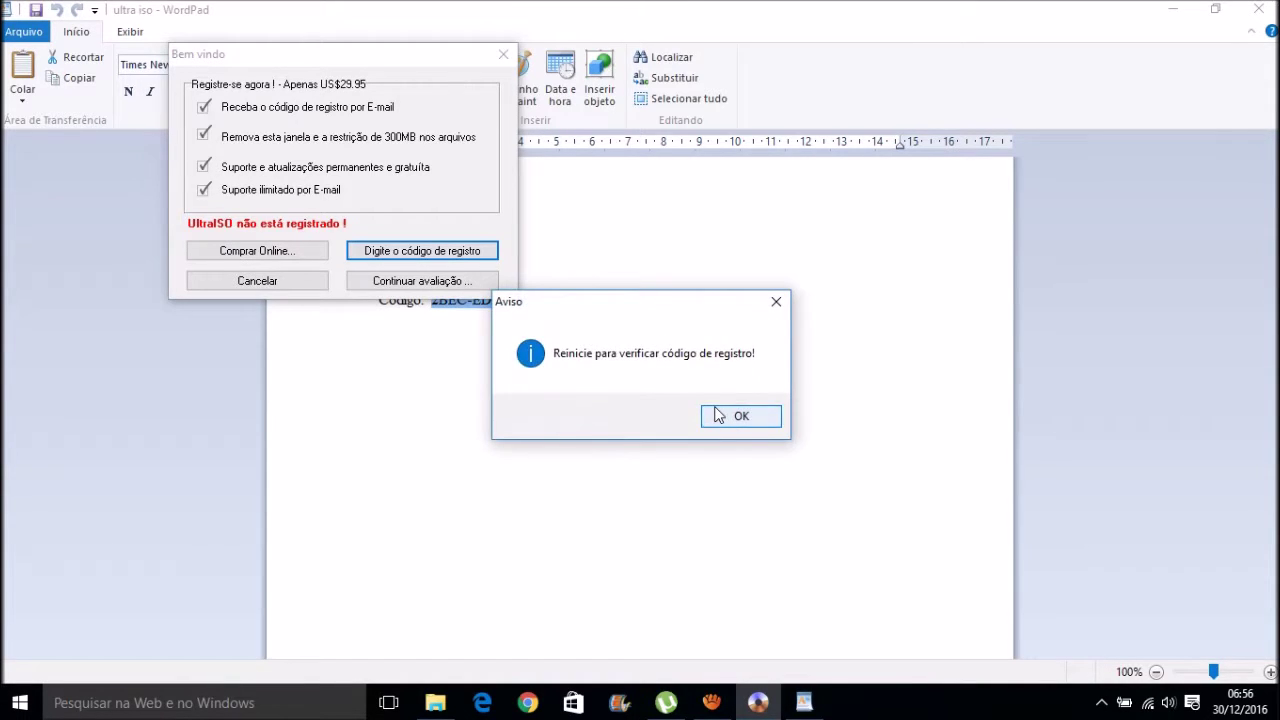
click(740, 415)
Minimize the WordPad document and close the ultra iso folder to return to the desktop.
click(1173, 9)
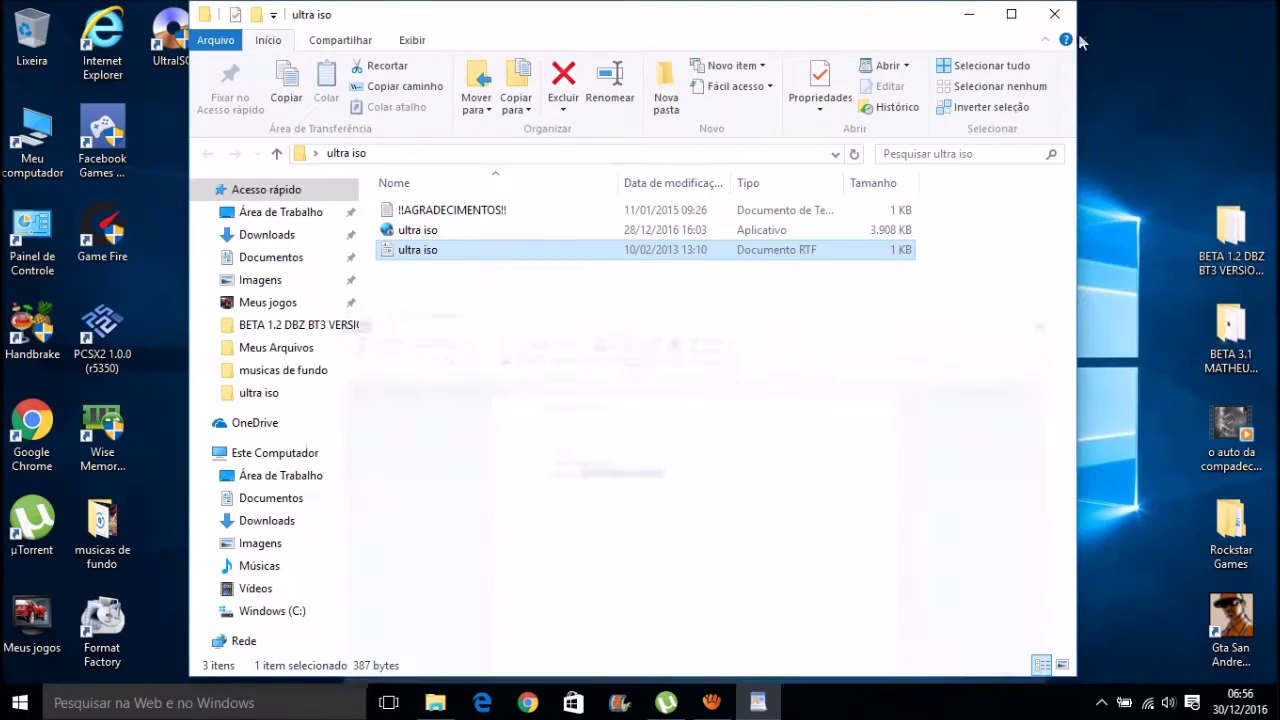
click(160, 100)
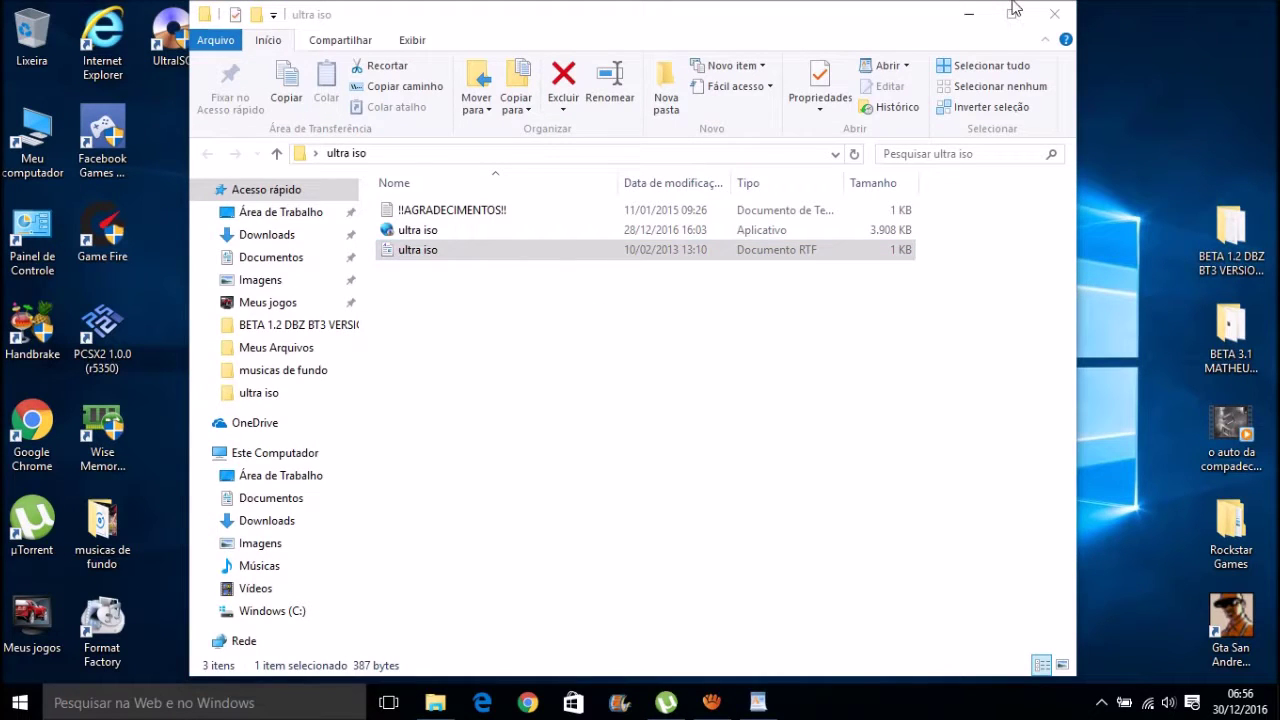
click(1054, 14)
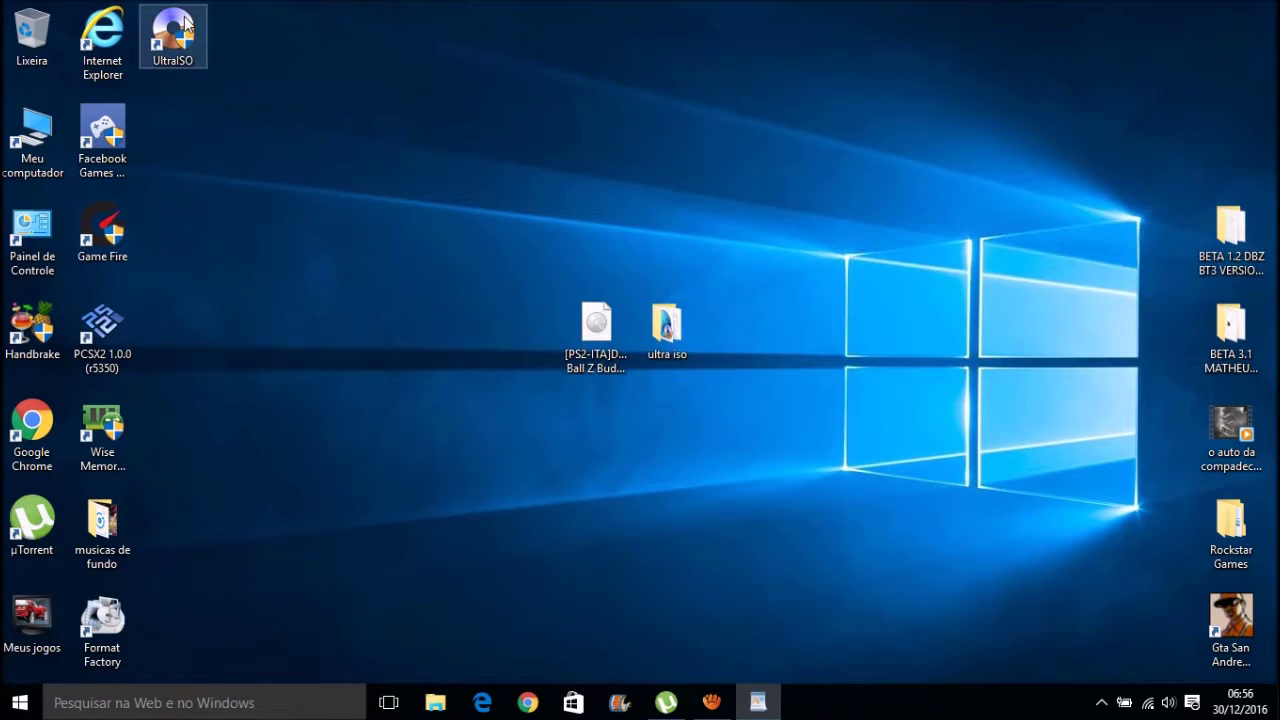
Launch UltraISO in a maximized window and open the Gravar imagem dialog for burning a disc image.
double_click(185, 22)
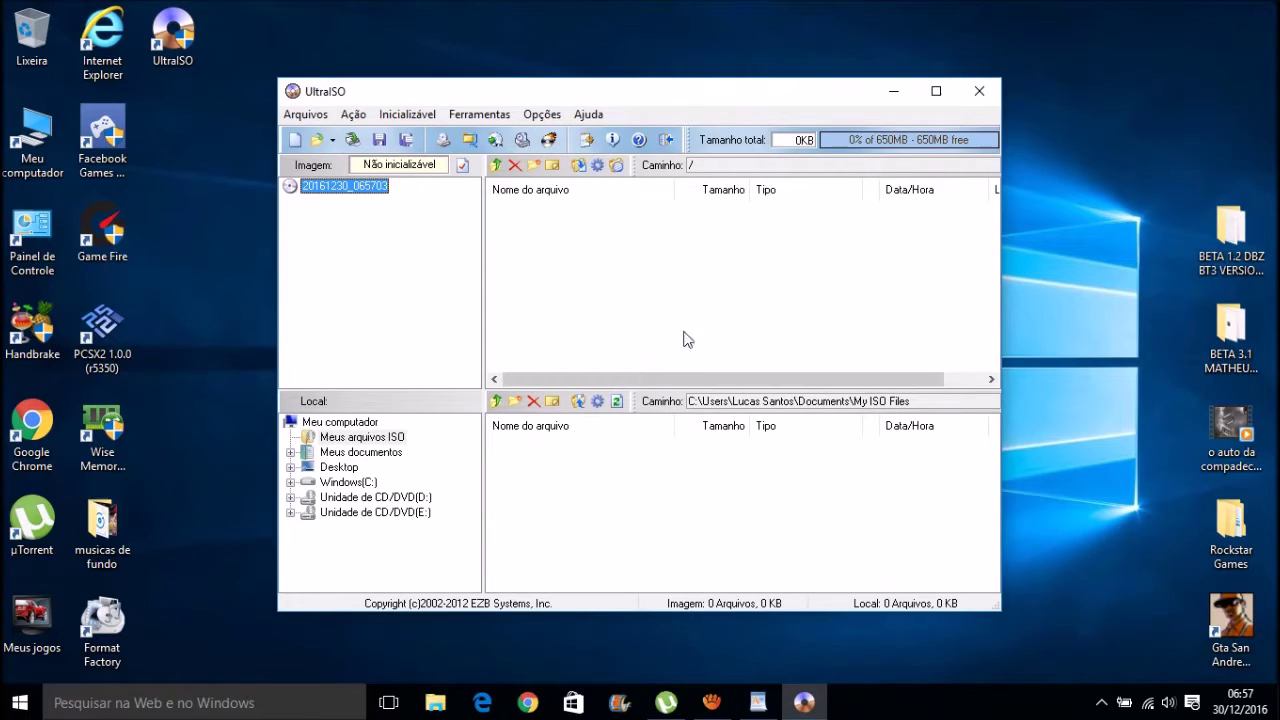
click(937, 91)
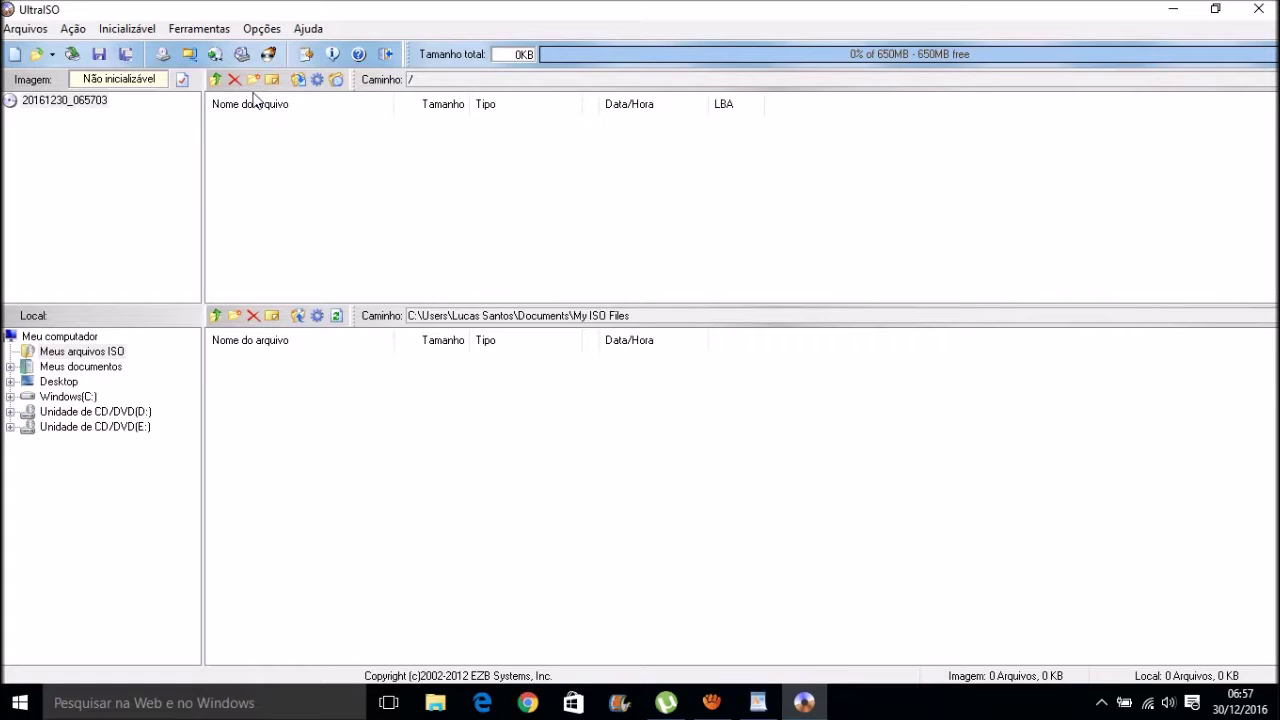
drag(623, 219, 755, 224)
drag(400, 203, 895, 191)
click(268, 57)
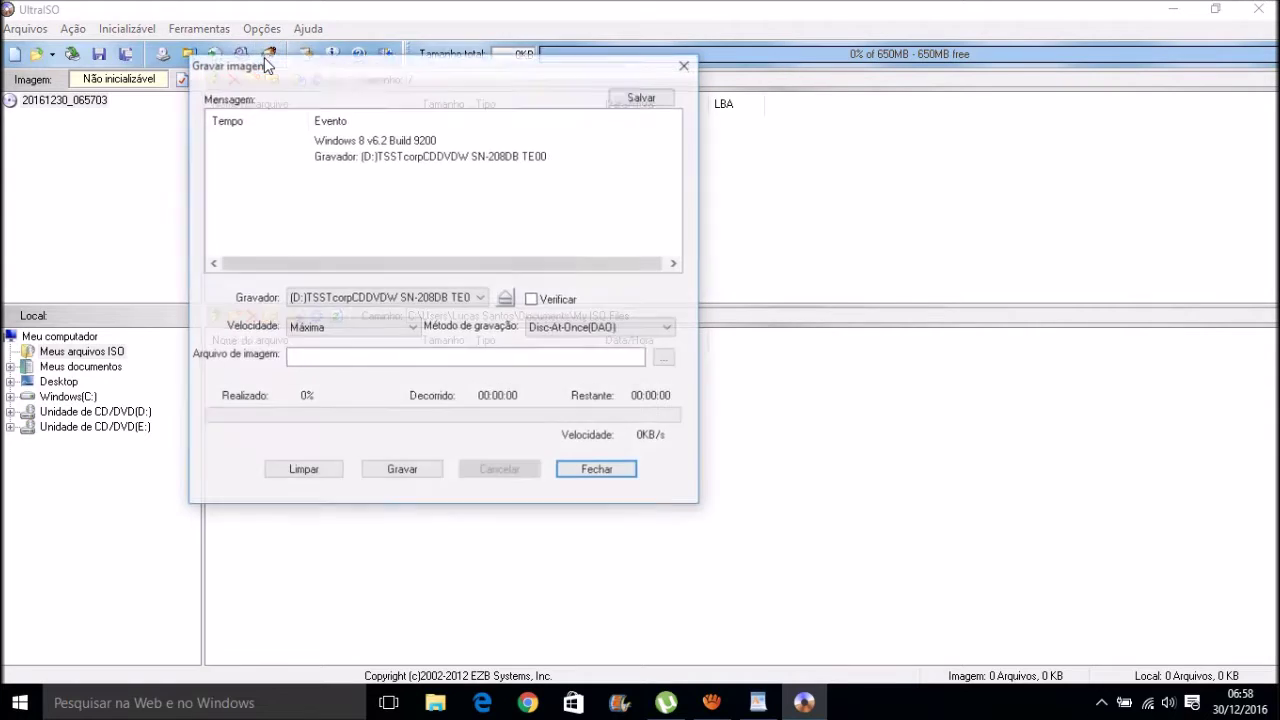
Set the burn speed to 4X (600 KB/s) and keep Disc-At-Once(DAO) as the recording method.
click(410, 332)
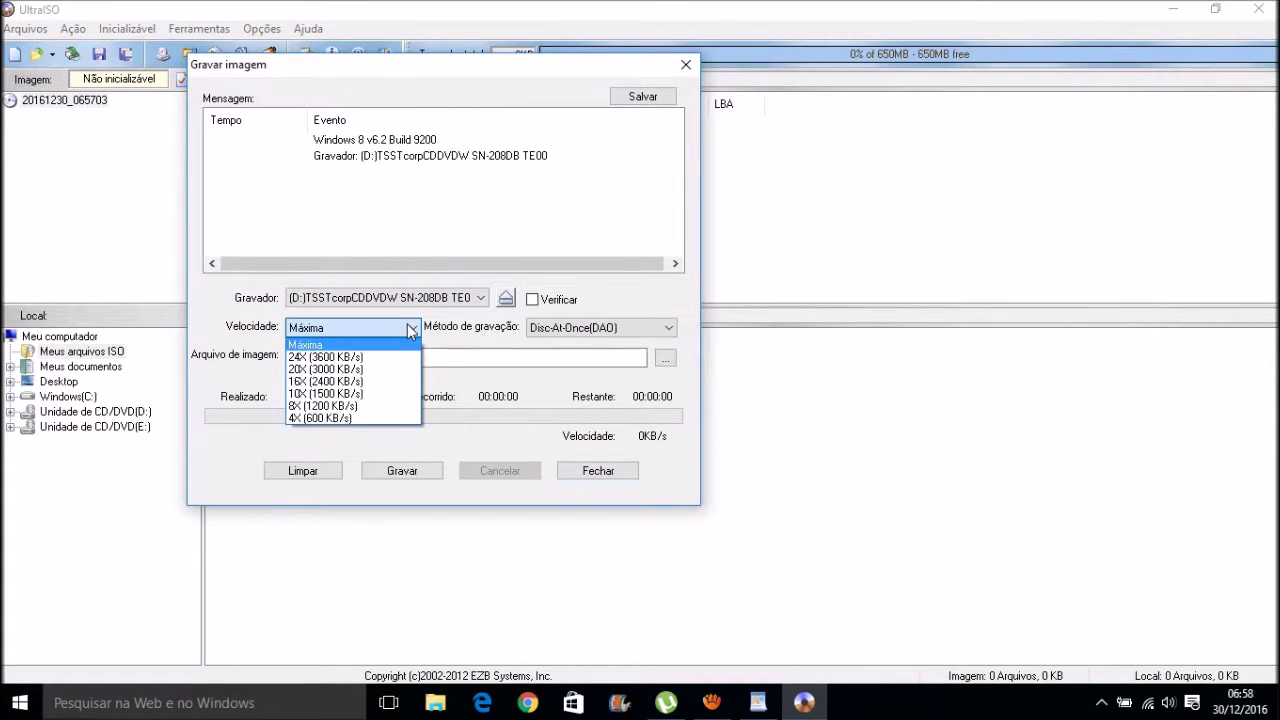
click(348, 420)
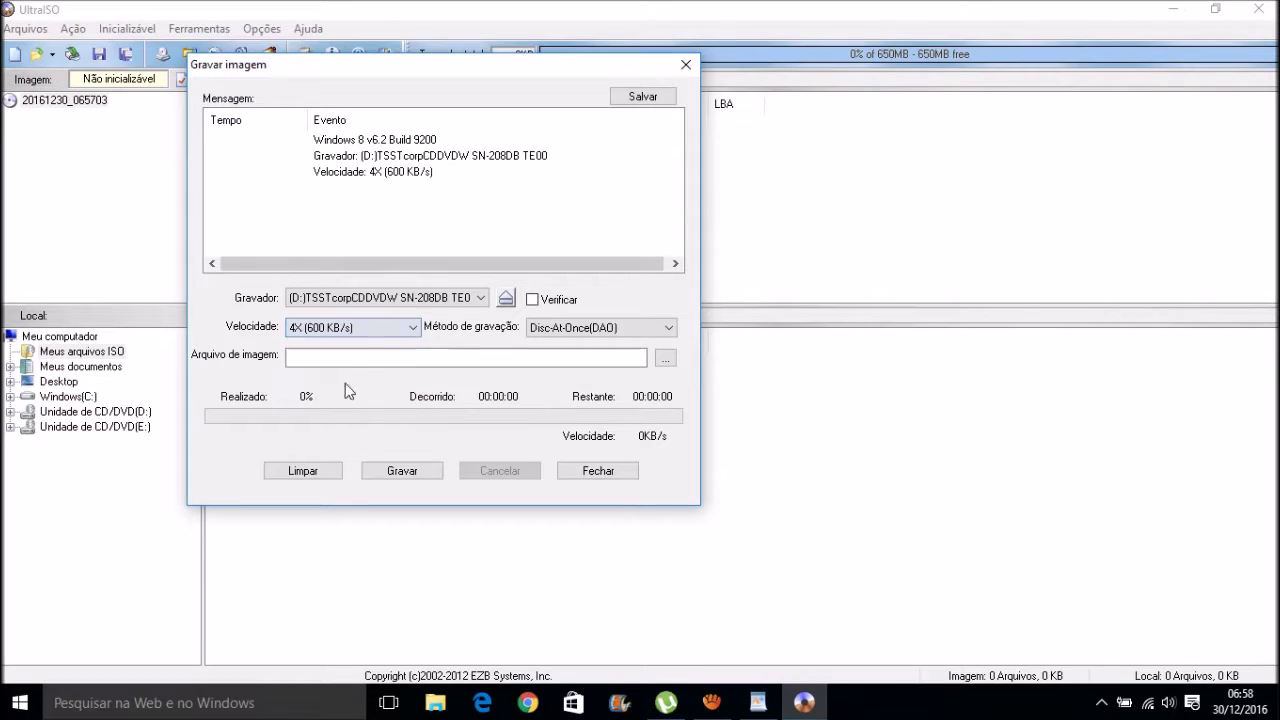
click(323, 326)
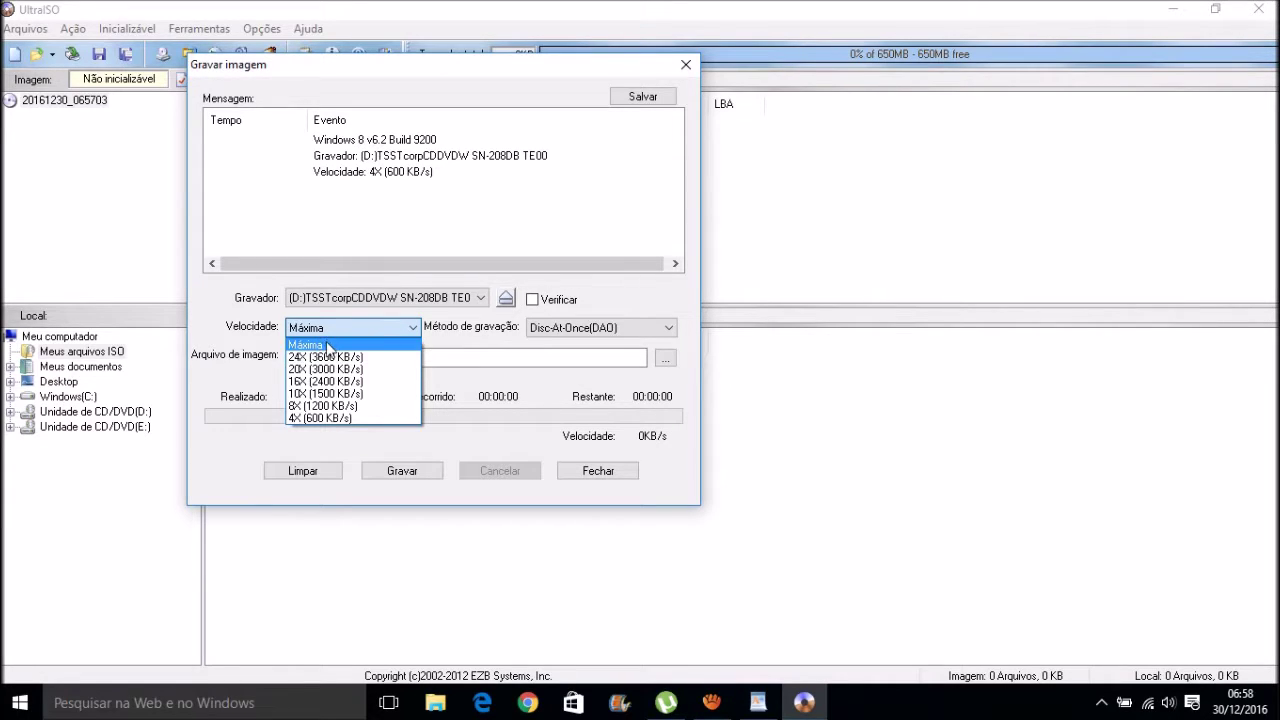
click(323, 419)
click(605, 328)
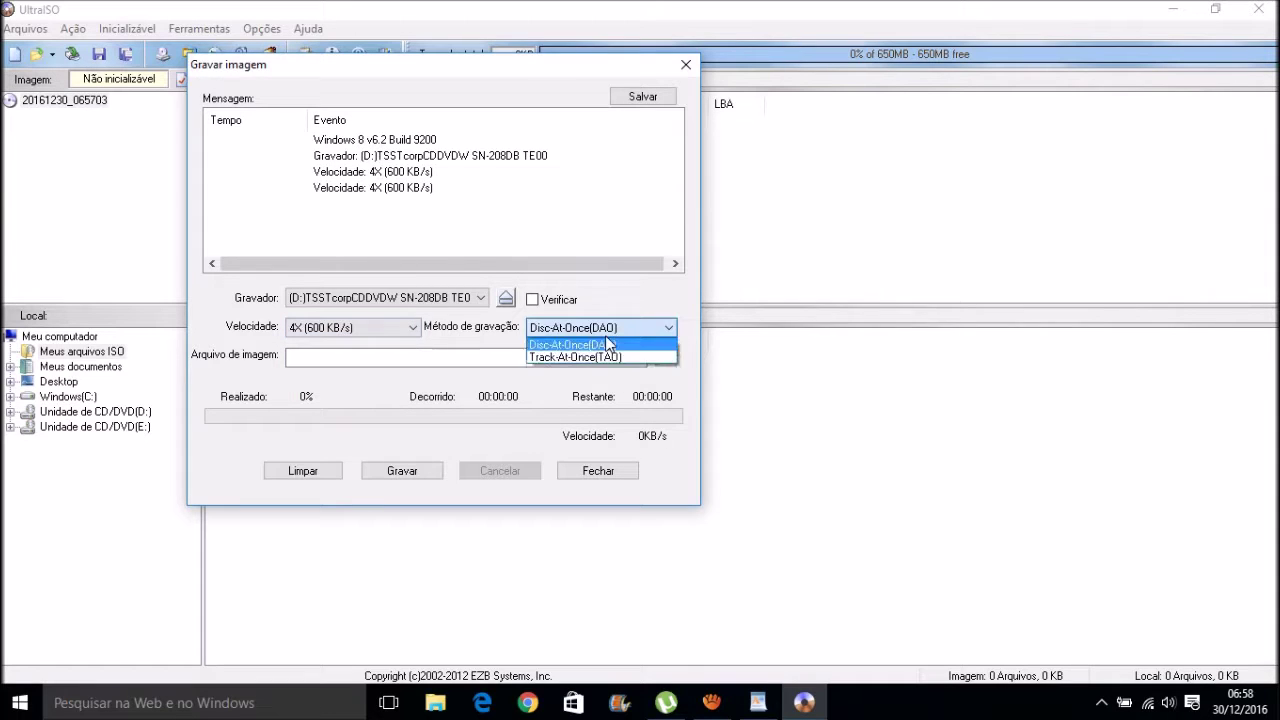
click(607, 344)
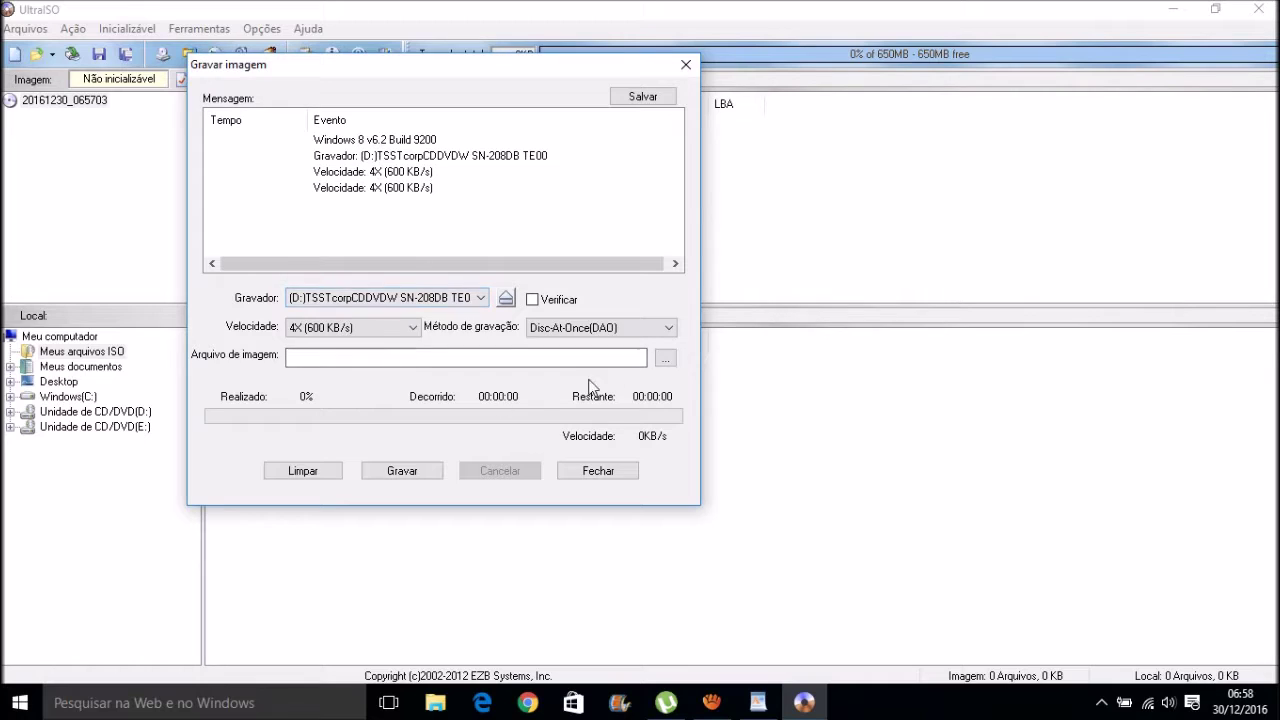
Load the [PS2-ITA]Dragon Ball Z Budokai Tenkaichi 3 ISO from Área de Trabalho as the image file to burn.
click(665, 360)
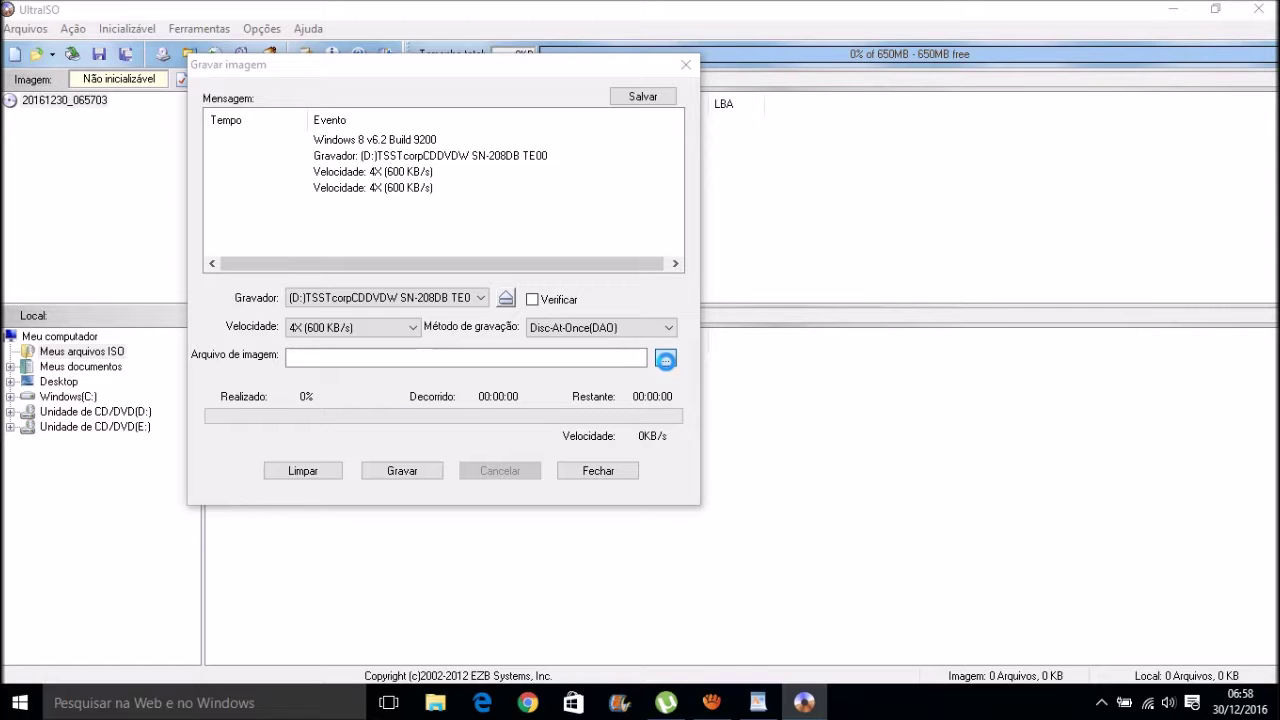
click(663, 359)
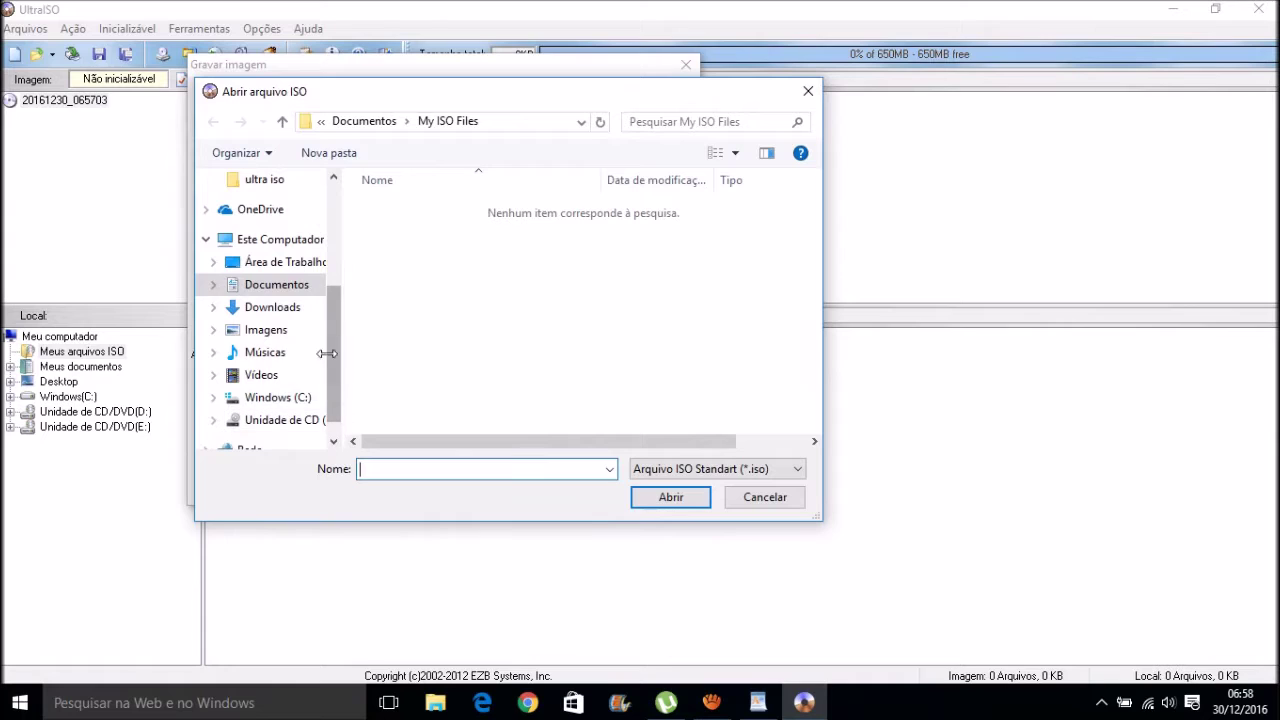
click(270, 263)
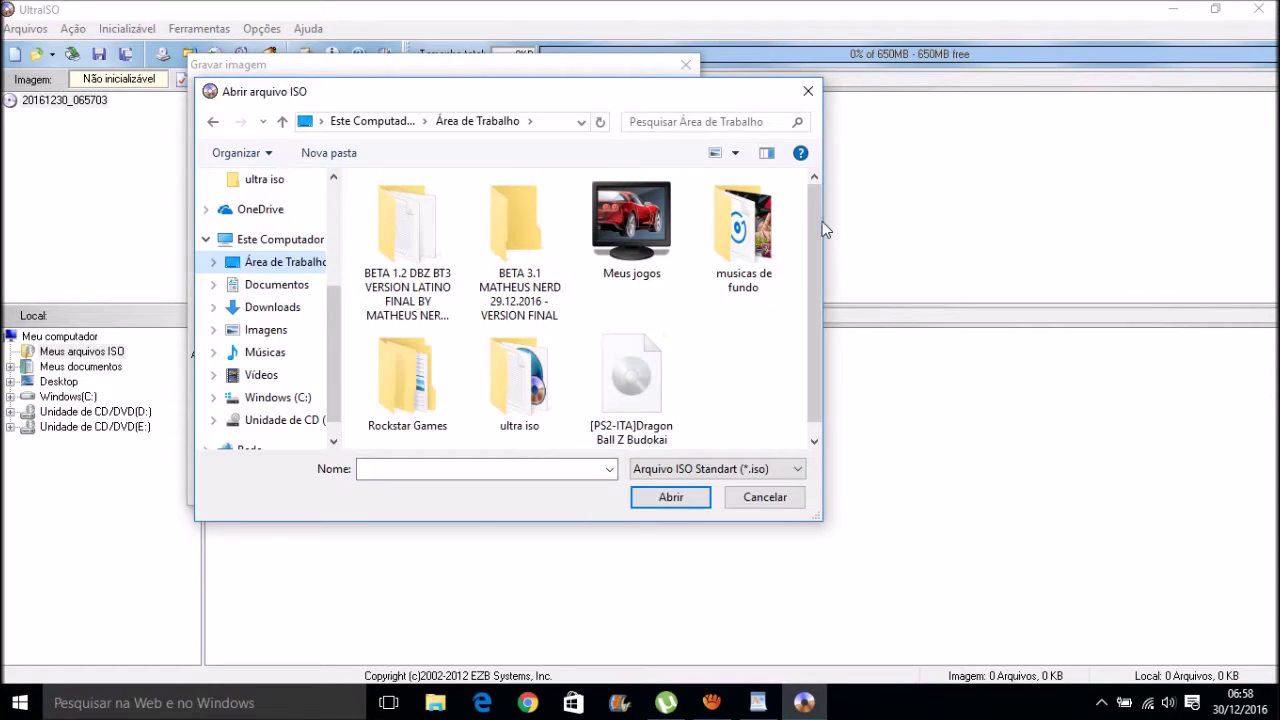
scroll(821, 221, down, 1)
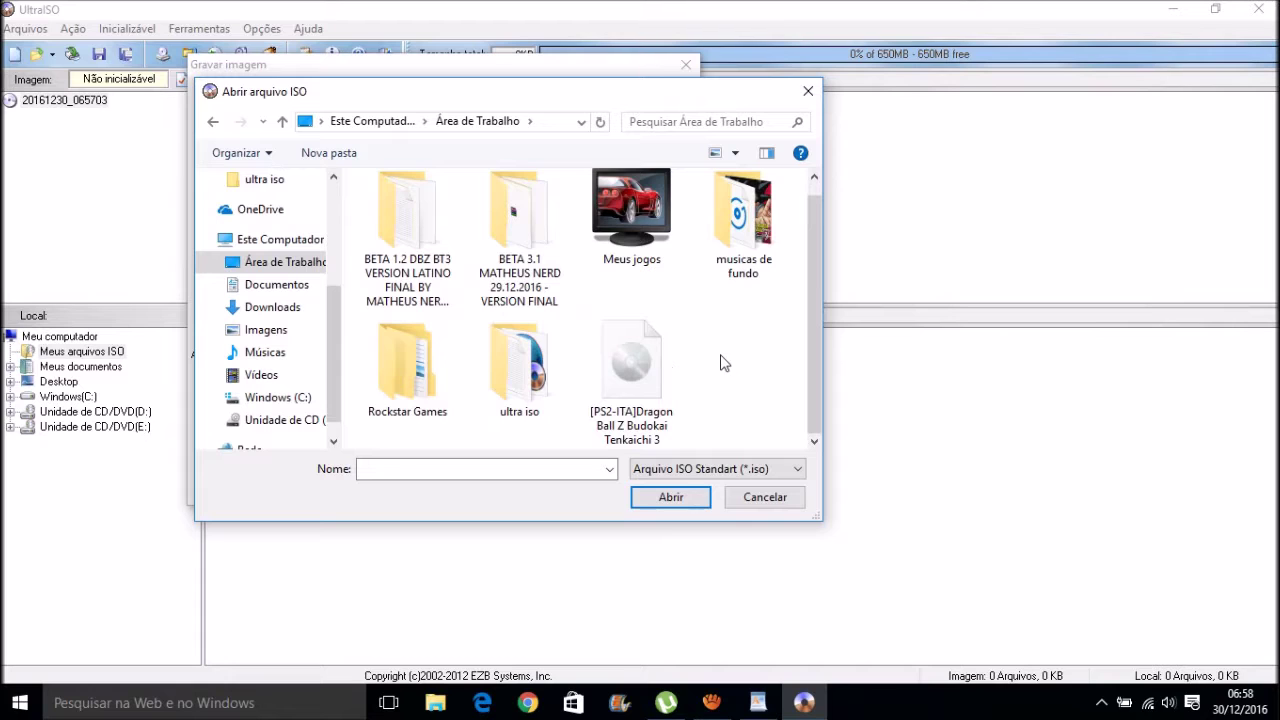
double_click(631, 390)
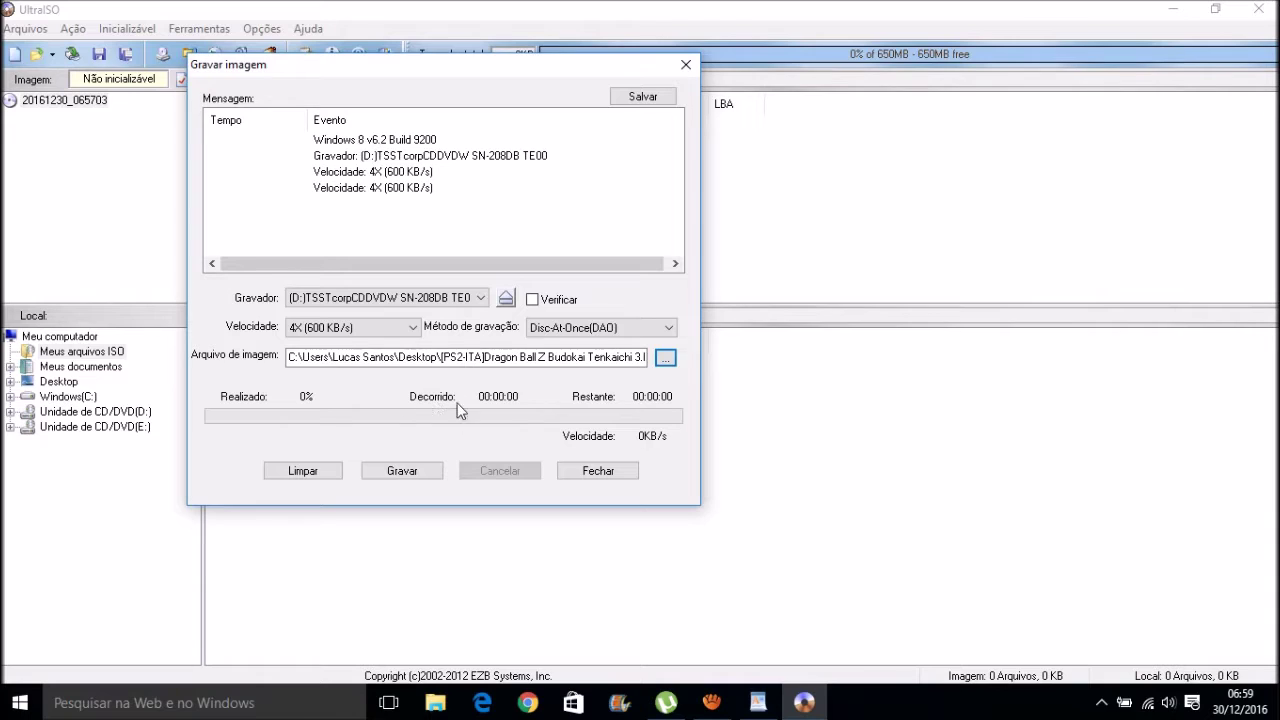
Set the burn speed to Máxima and close both the Gravar imagem dialog and UltraISO without burning.
click(345, 329)
click(347, 336)
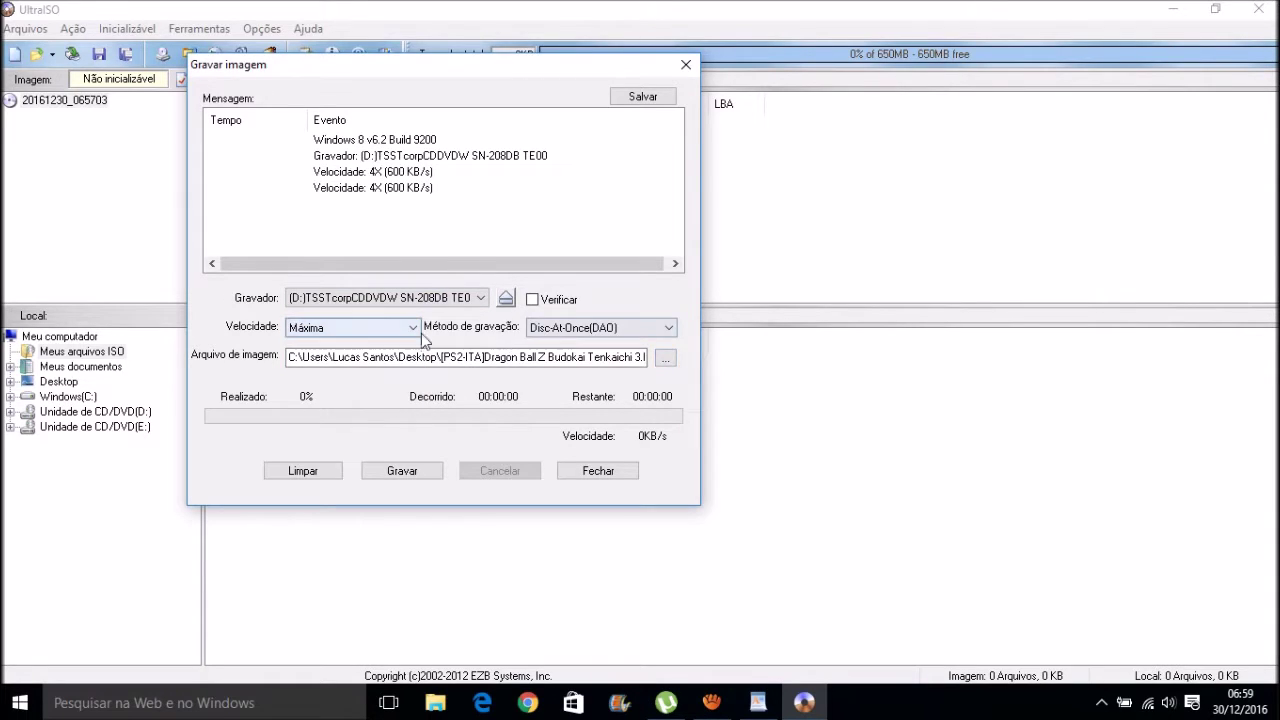
click(567, 473)
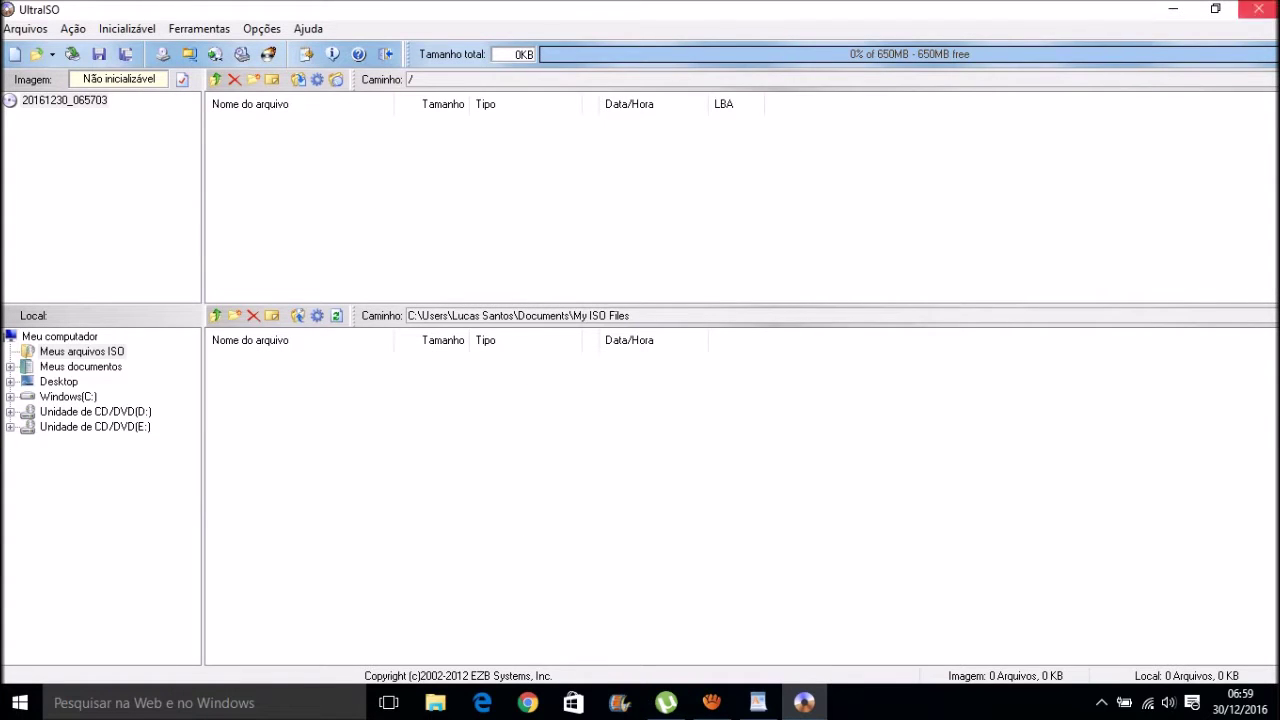
click(1258, 8)
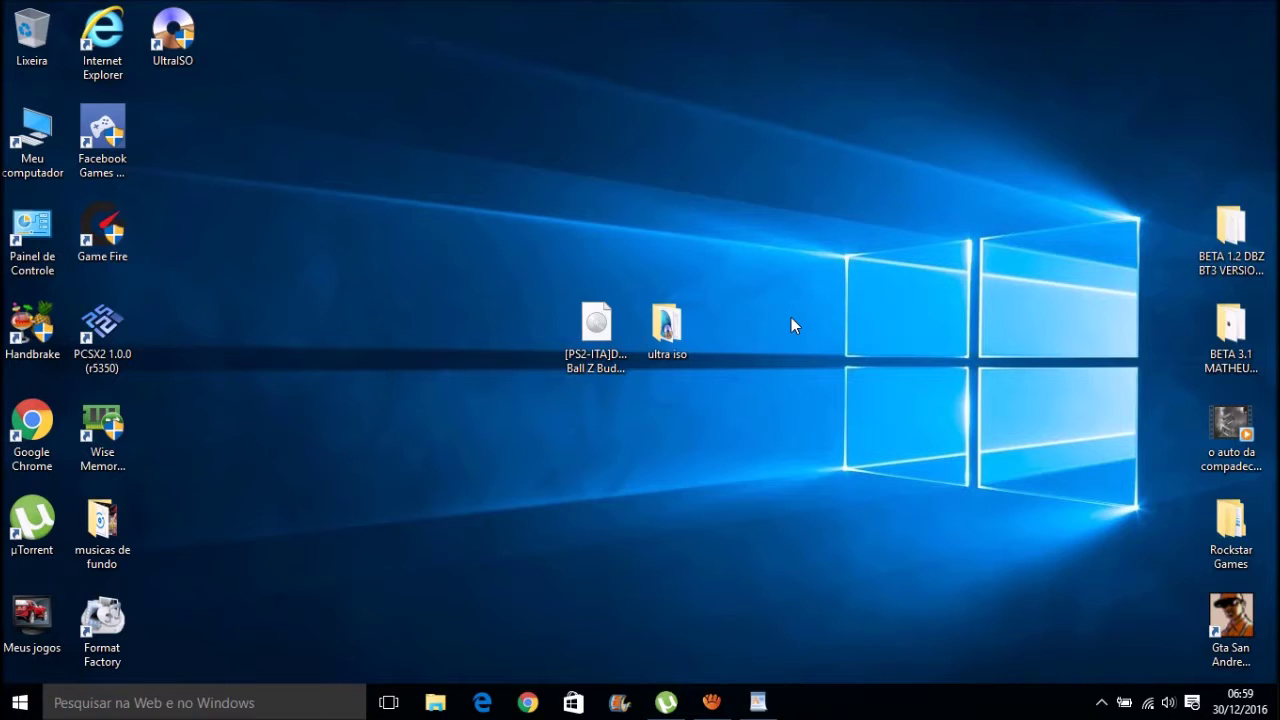
drag(726, 483, 483, 49)
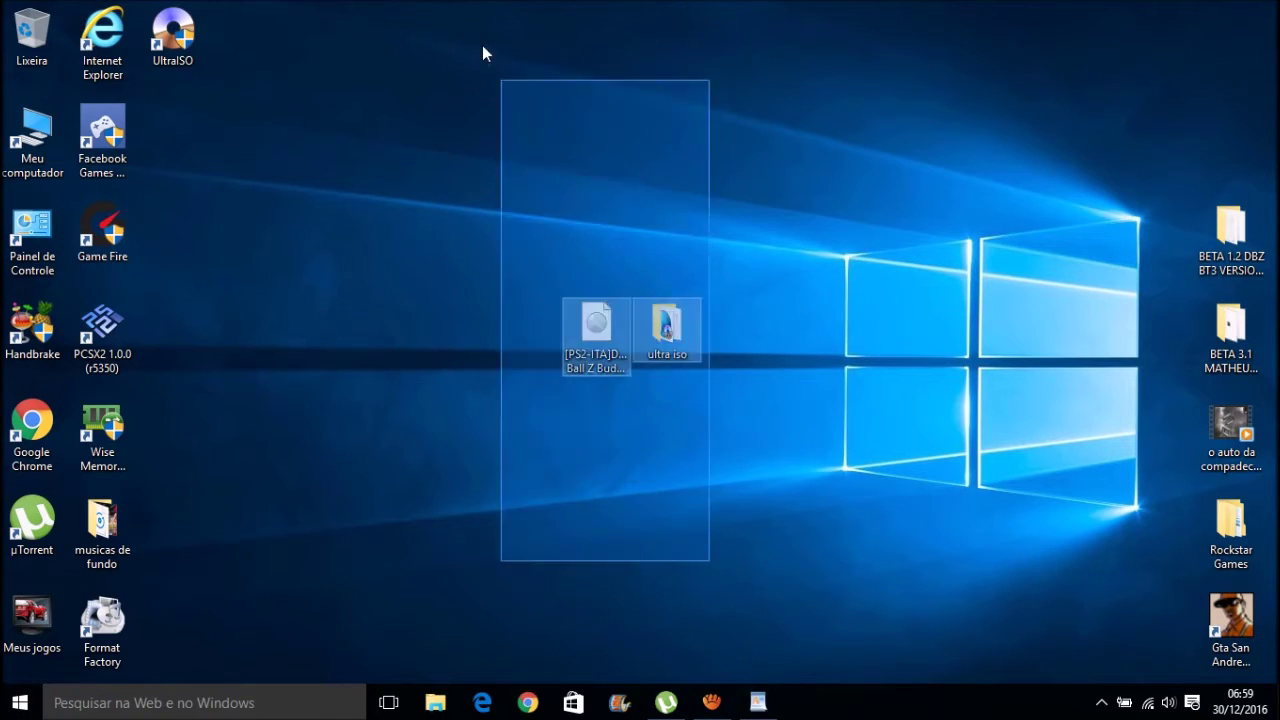
drag(593, 212, 700, 400)
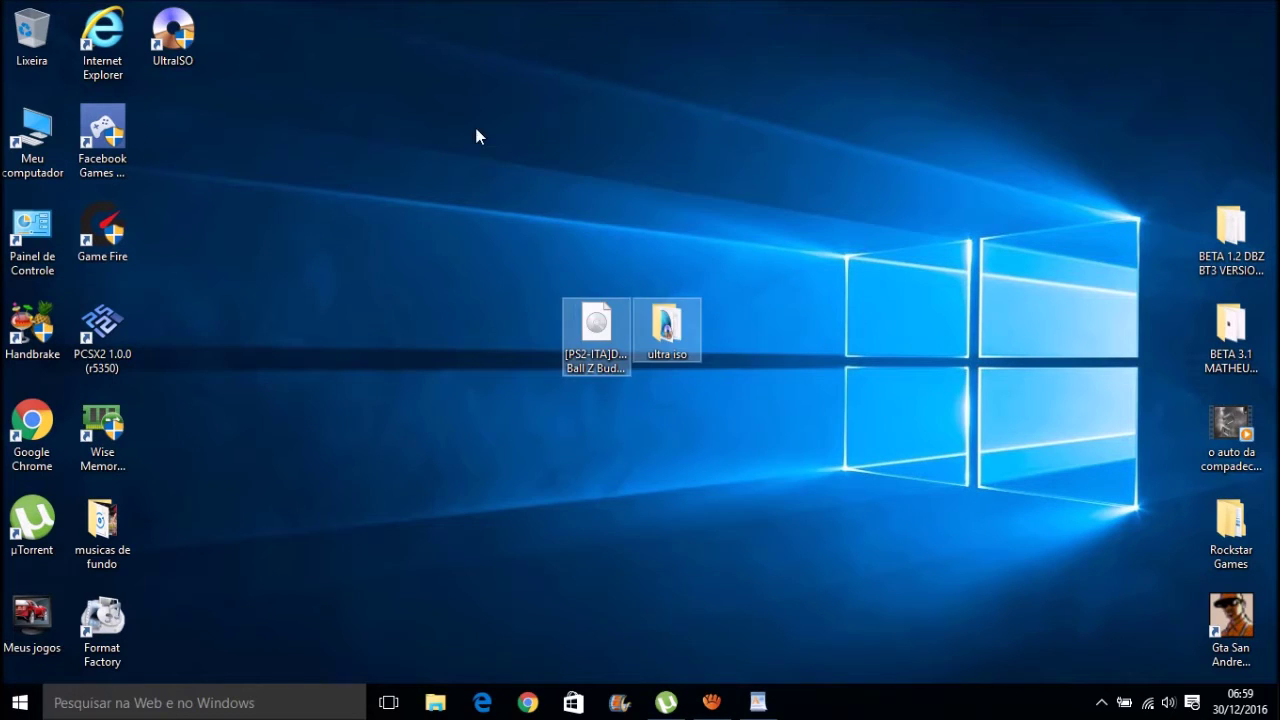
drag(424, 82, 660, 372)
drag(751, 492, 486, 124)
drag(453, 84, 784, 524)
drag(780, 585, 470, 202)
drag(420, 130, 702, 378)
click(554, 204)
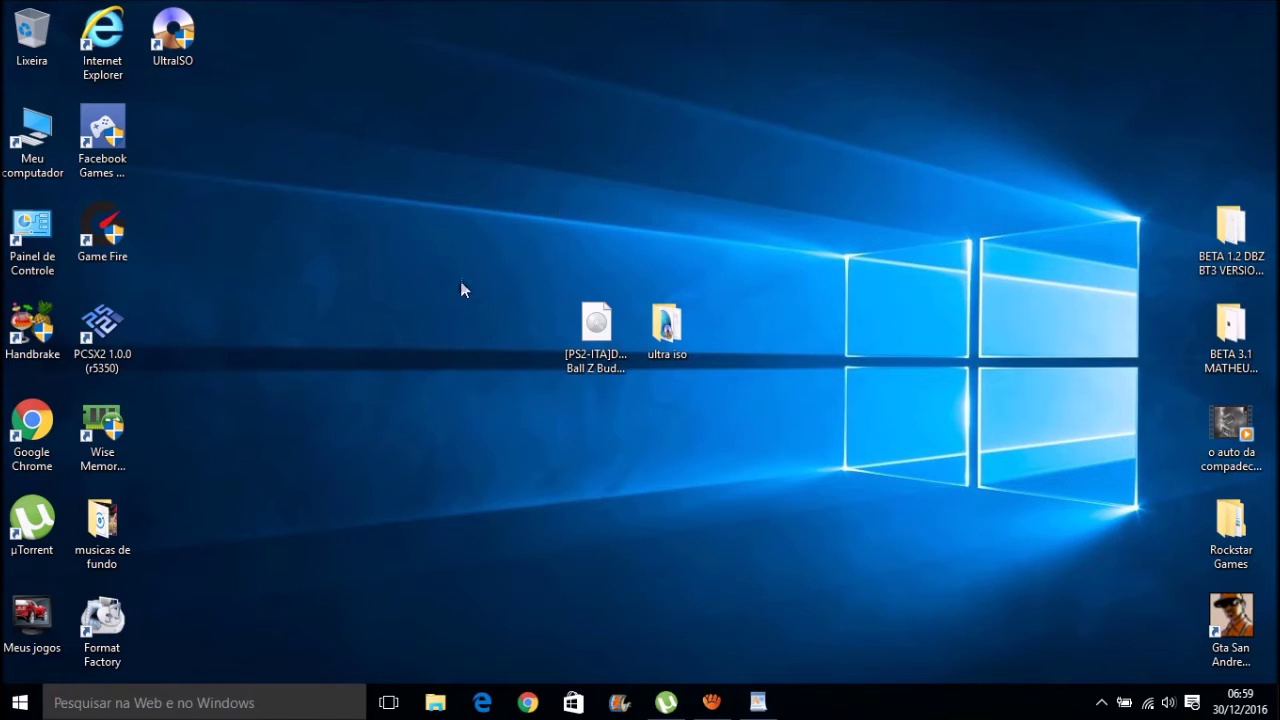